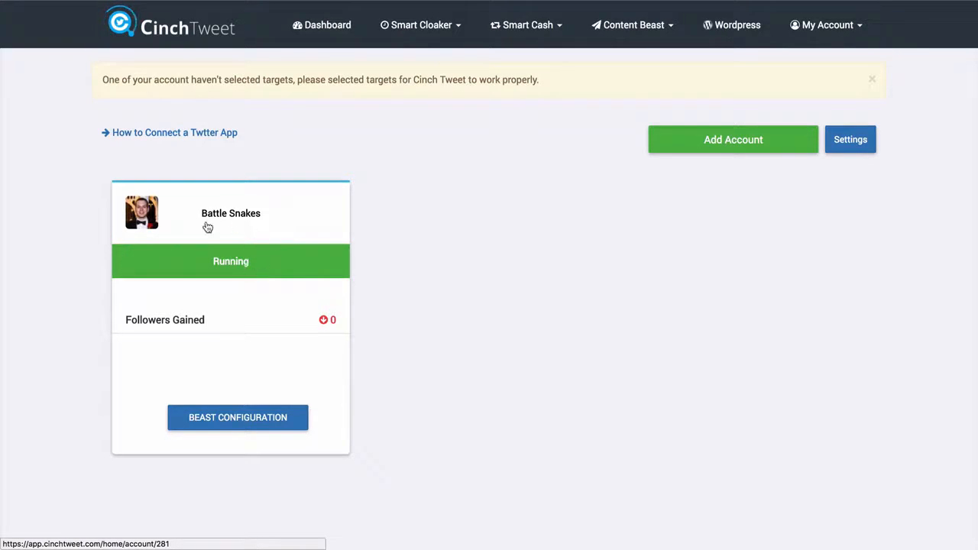
# - Open the Battle Snakes account settings and enable Following, Liking and Unfollowing
pyautogui.click(229, 252)
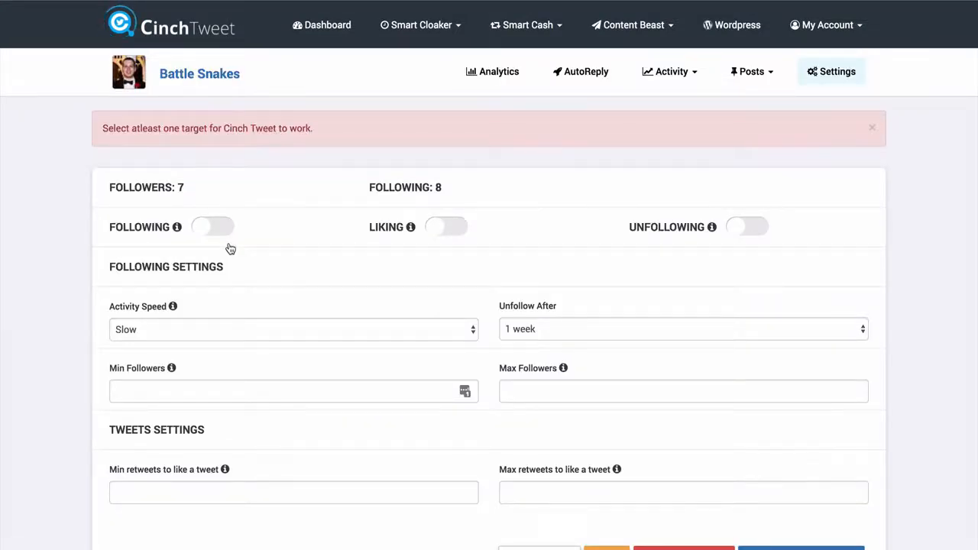
pyautogui.scroll(-1, 331, 210)
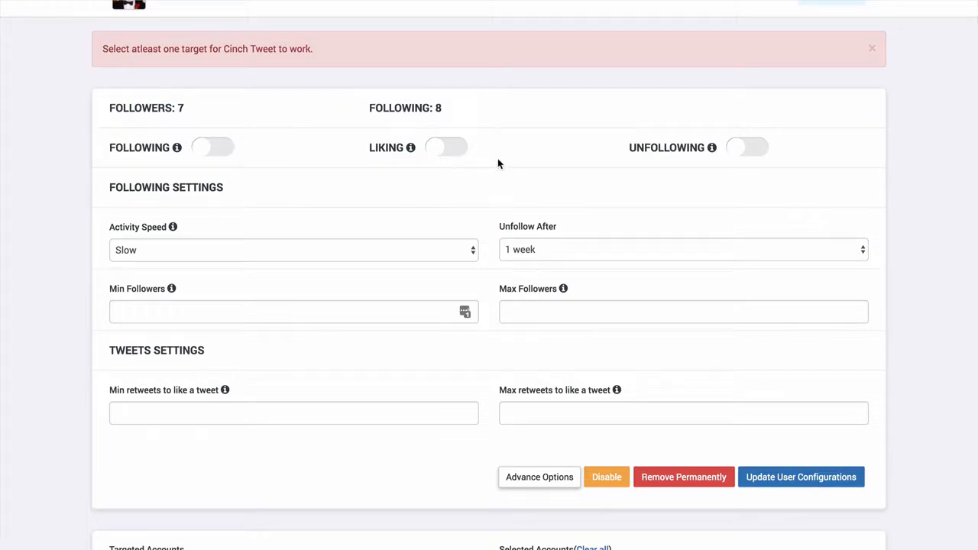
pyautogui.click(229, 150)
pyautogui.click(451, 157)
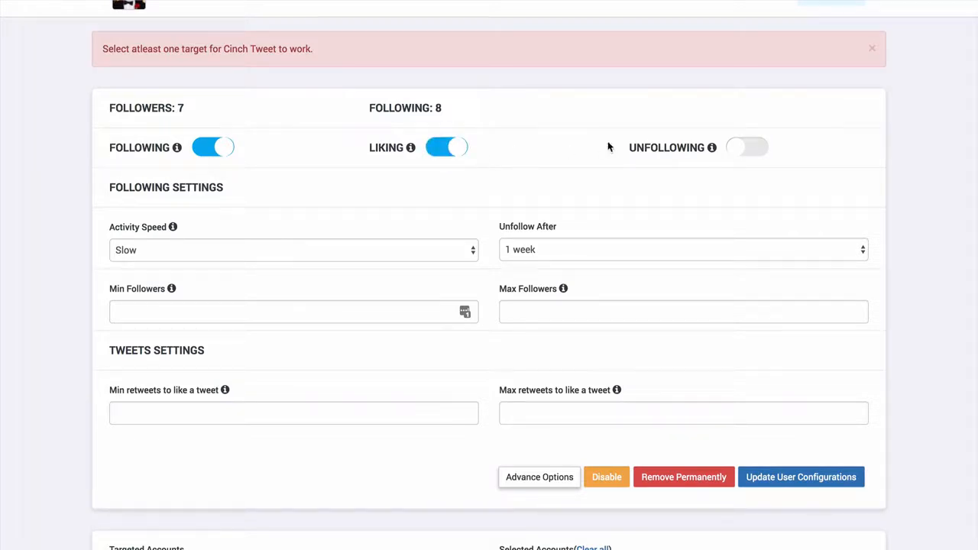
pyautogui.click(752, 153)
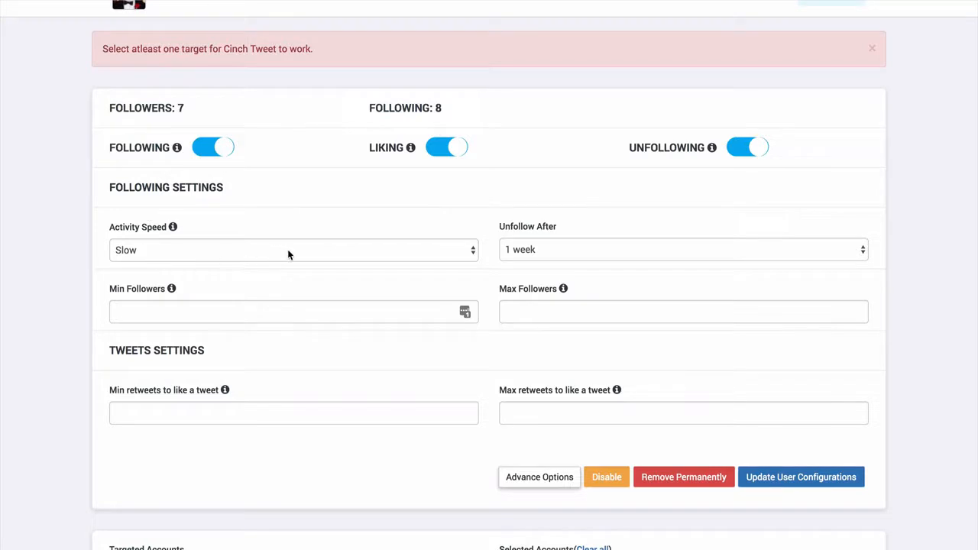
# - In the following settings, choose Slow as the activity speed and 1 week as the unfollow period
pyautogui.click(309, 252)
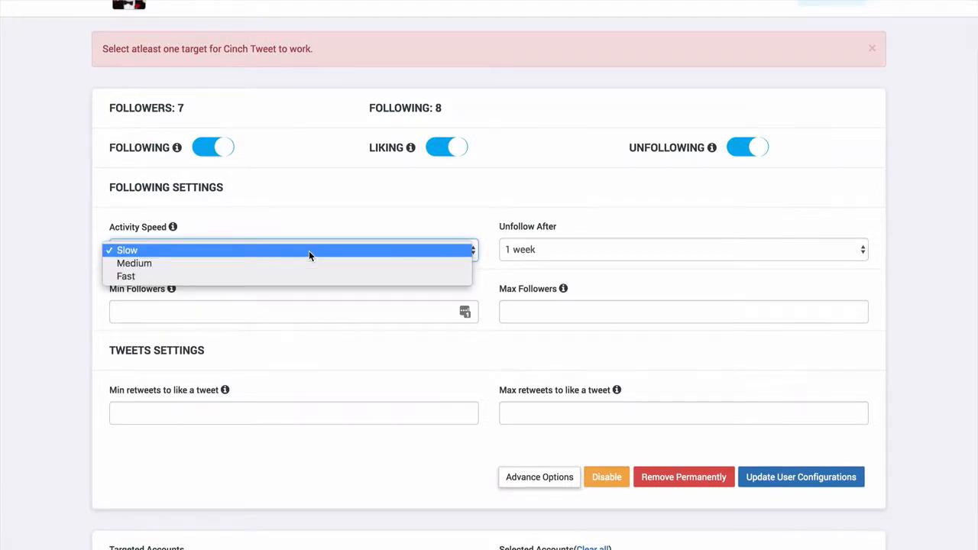
pyautogui.click(323, 254)
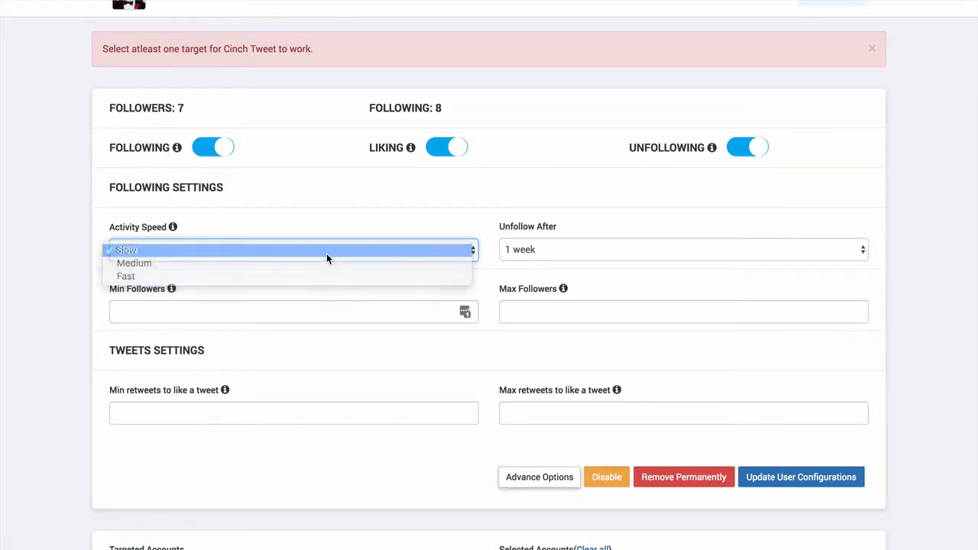
pyautogui.click(564, 252)
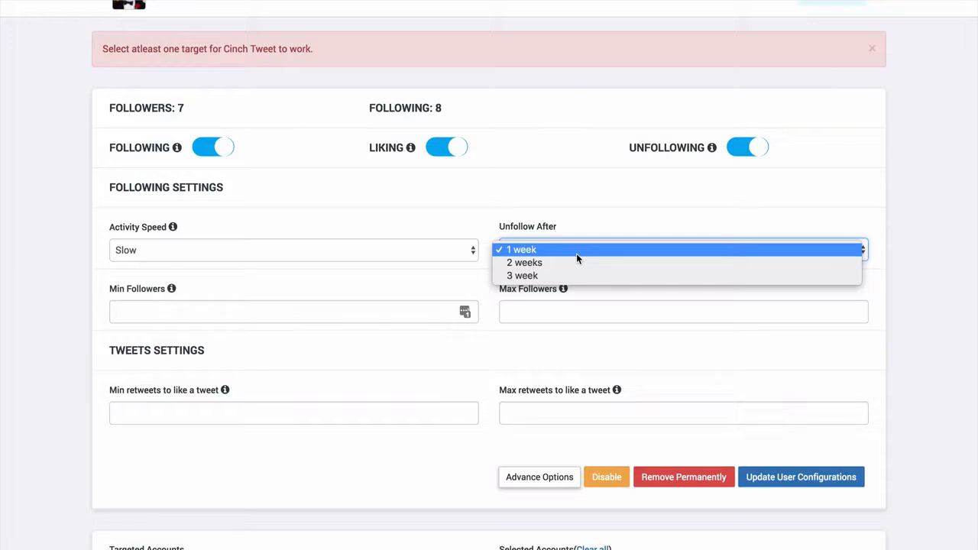
pyautogui.click(576, 254)
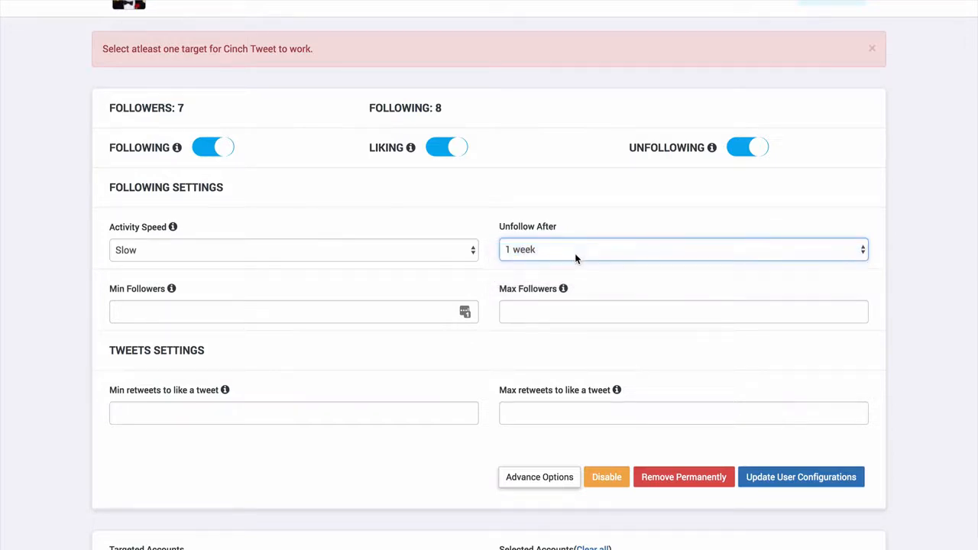
# - Set the follower range for the accounts to follow to a minimum of 0 and a maximum of 1000
pyautogui.click(529, 308)
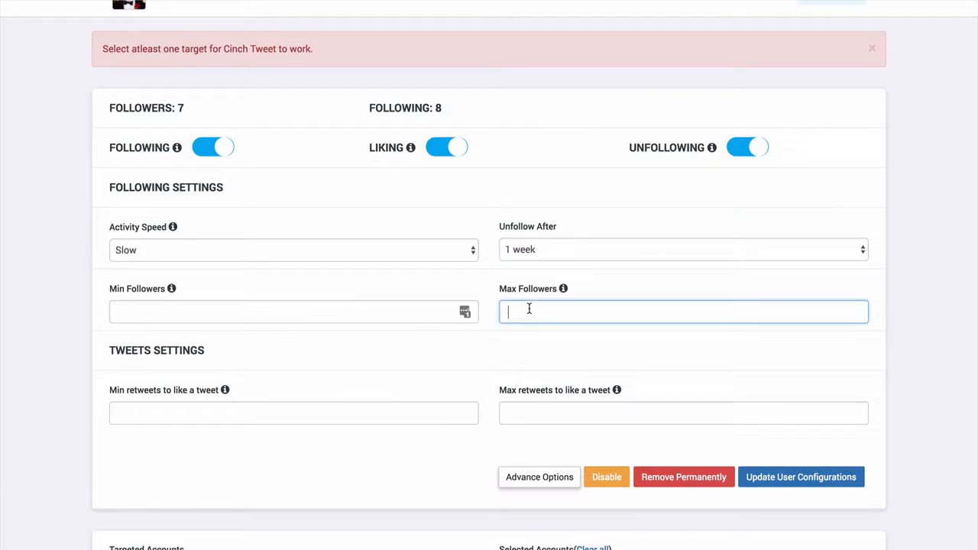
pyautogui.click(307, 313)
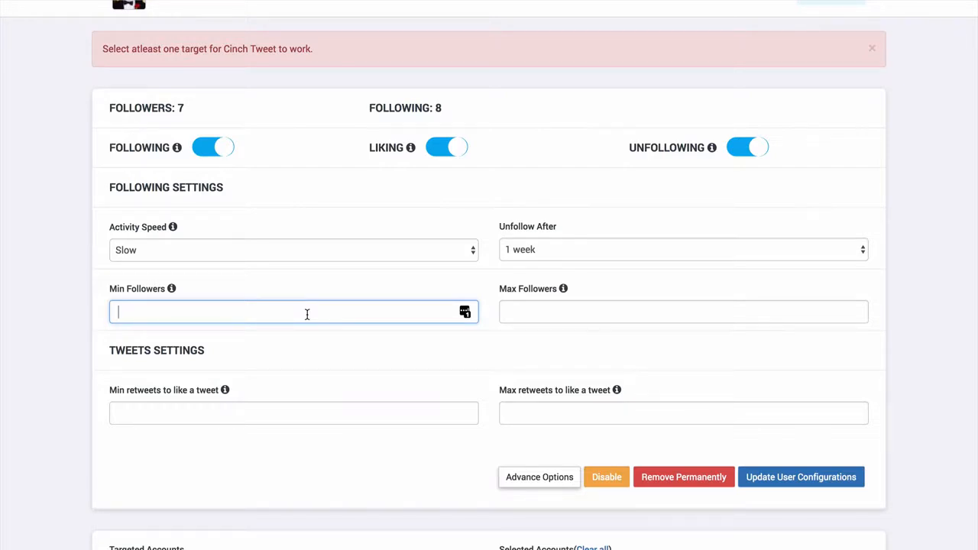
pyautogui.write('0')
pyautogui.press('BackSpace')
pyautogui.write('500')
pyautogui.press('BackSpace')
pyautogui.press('BackSpace')
pyautogui.write('0')
pyautogui.click(520, 311)
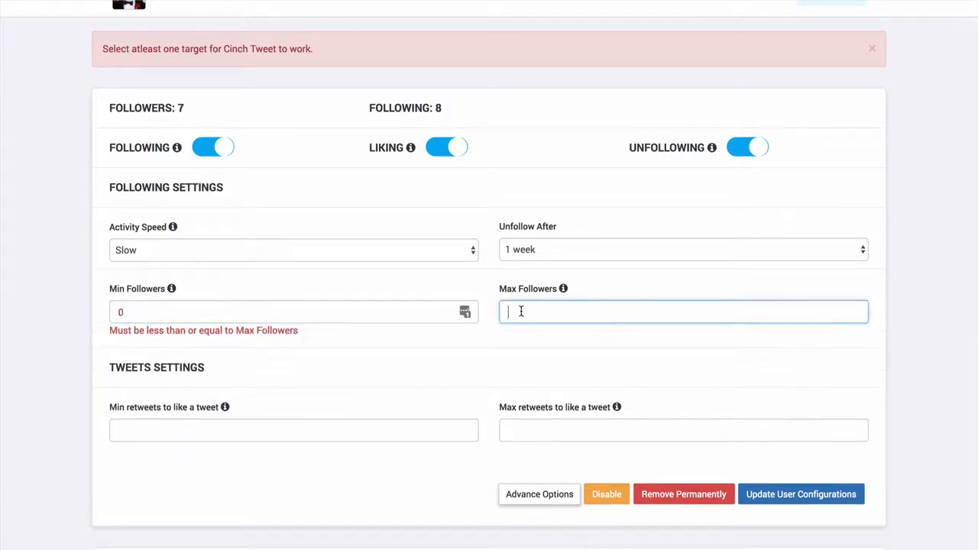
pyautogui.write('1000')
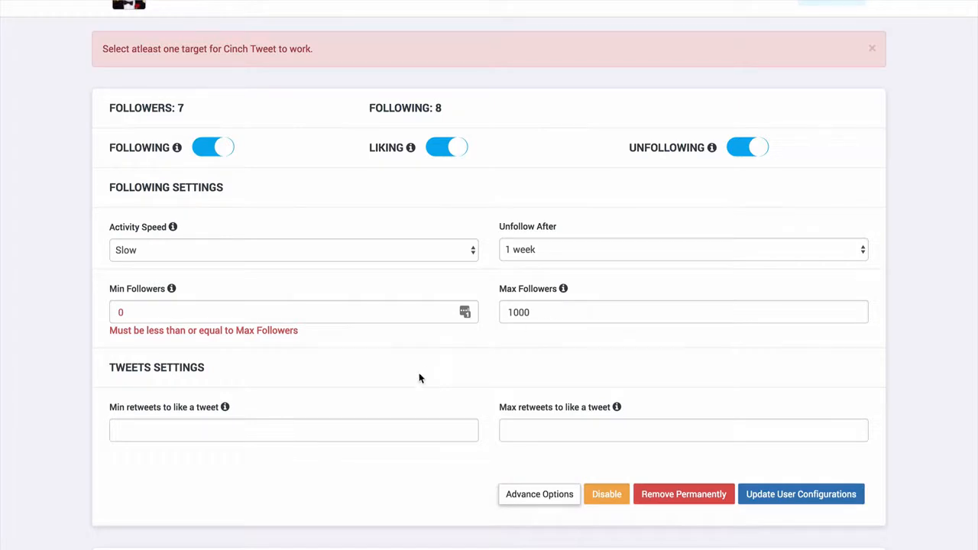
# - Save the updated user configurations for the account
pyautogui.scroll(-1, 392, 404)
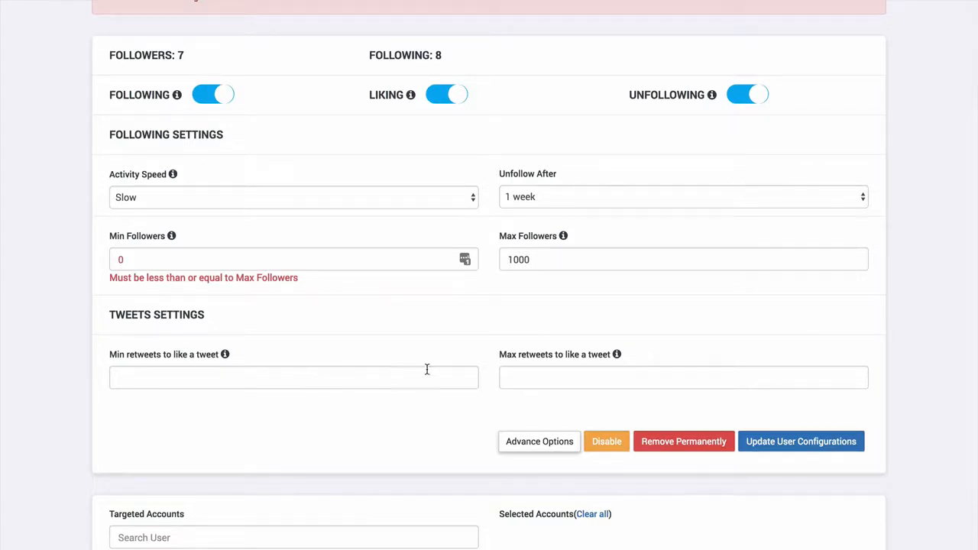
pyautogui.click(523, 378)
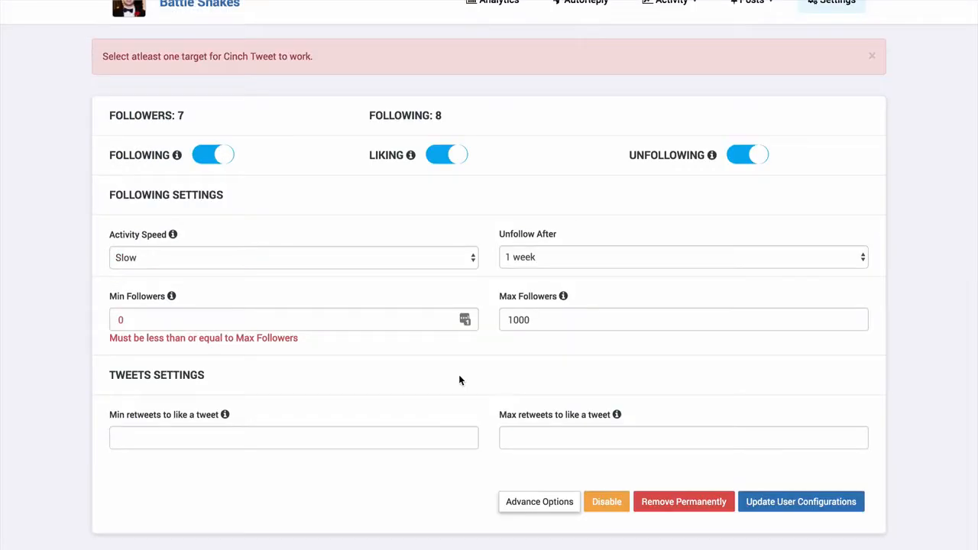
pyautogui.click(779, 504)
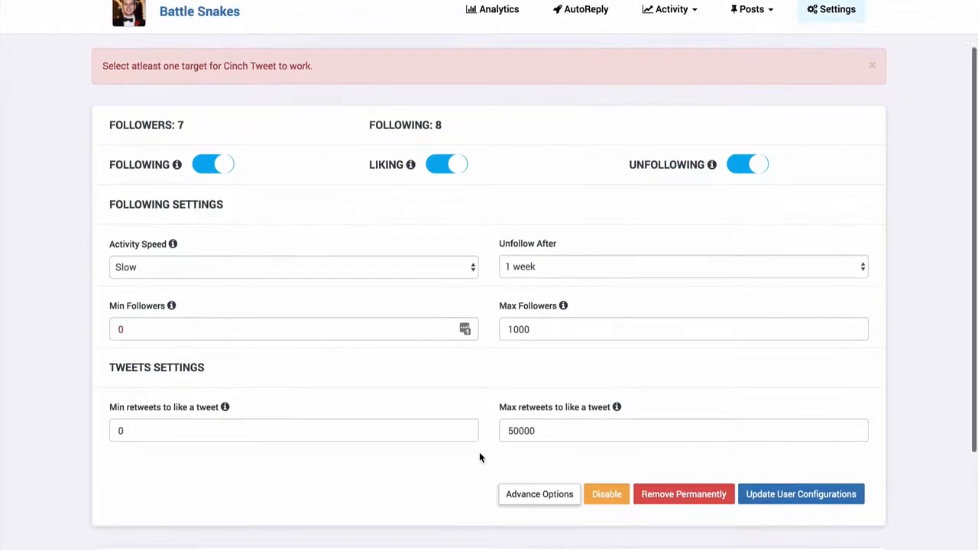
# - Request target suggestions and list the suggested accounts for the Gaming category
pyautogui.scroll(-2, 480, 457)
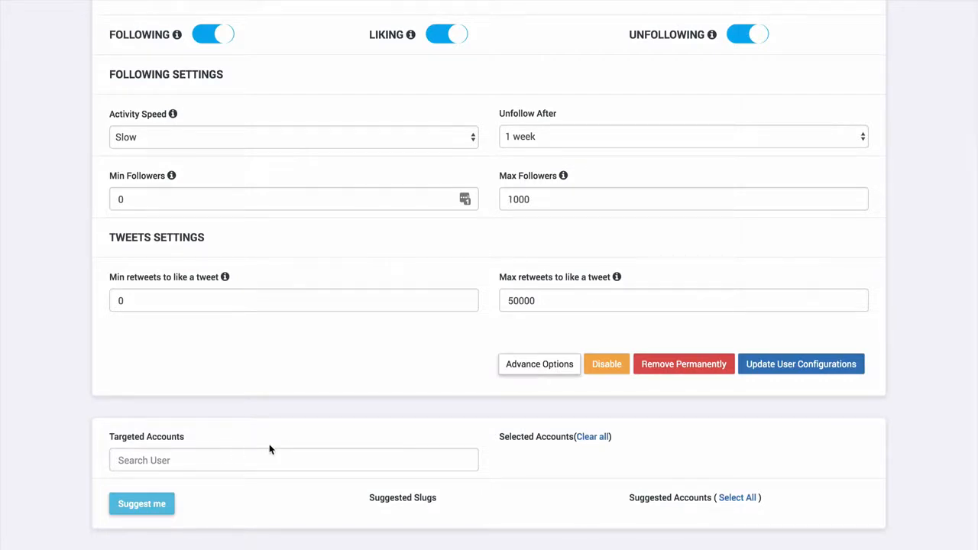
pyautogui.click(192, 459)
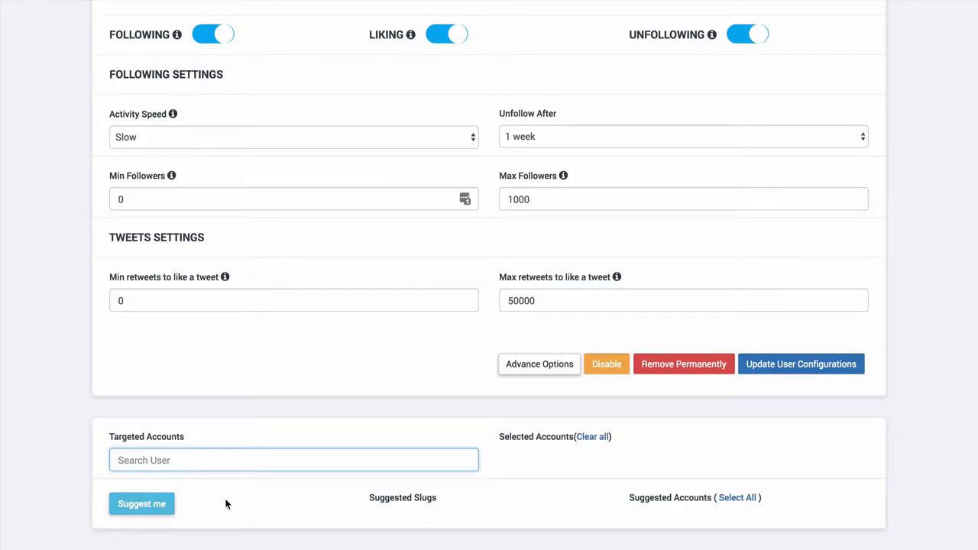
pyautogui.click(147, 506)
pyautogui.scroll(-3, 356, 419)
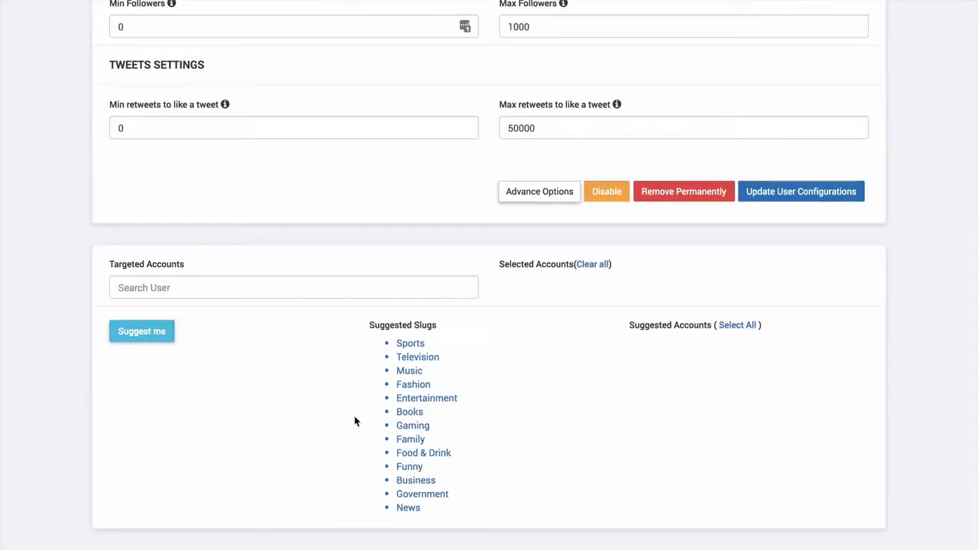
pyautogui.click(417, 430)
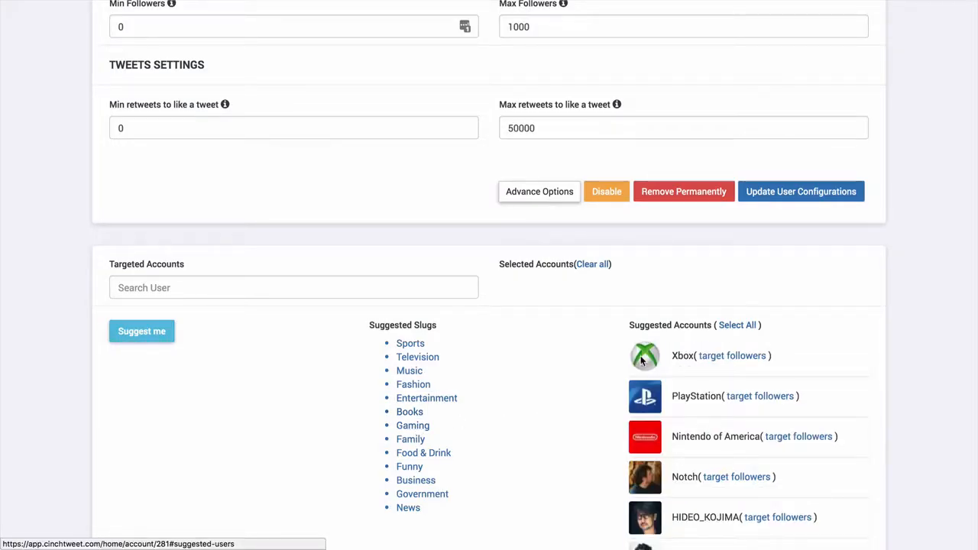
# - Review the suggested gaming accounts and add all of them to the selected target accounts
pyautogui.scroll(-1, 734, 425)
pyautogui.scroll(-2, 733, 425)
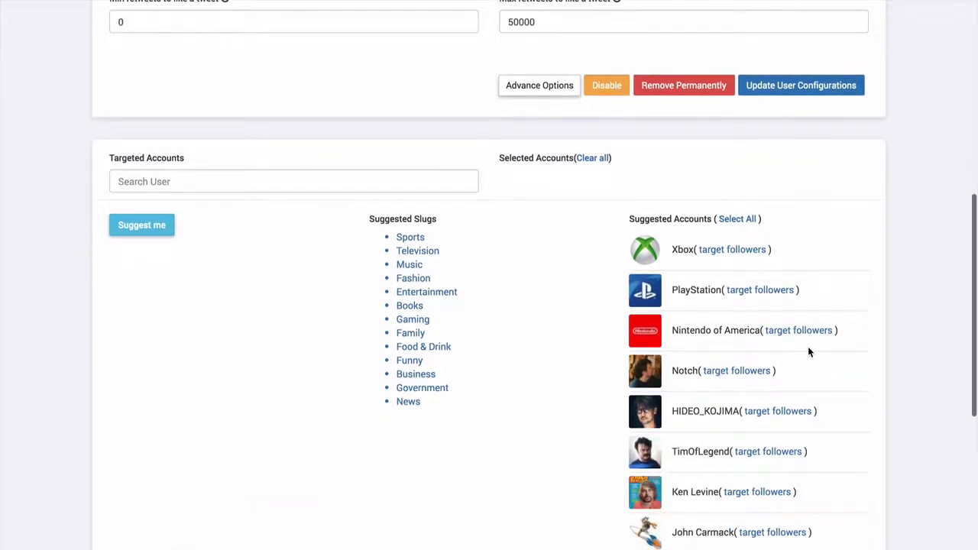
pyautogui.scroll(-6, 808, 349)
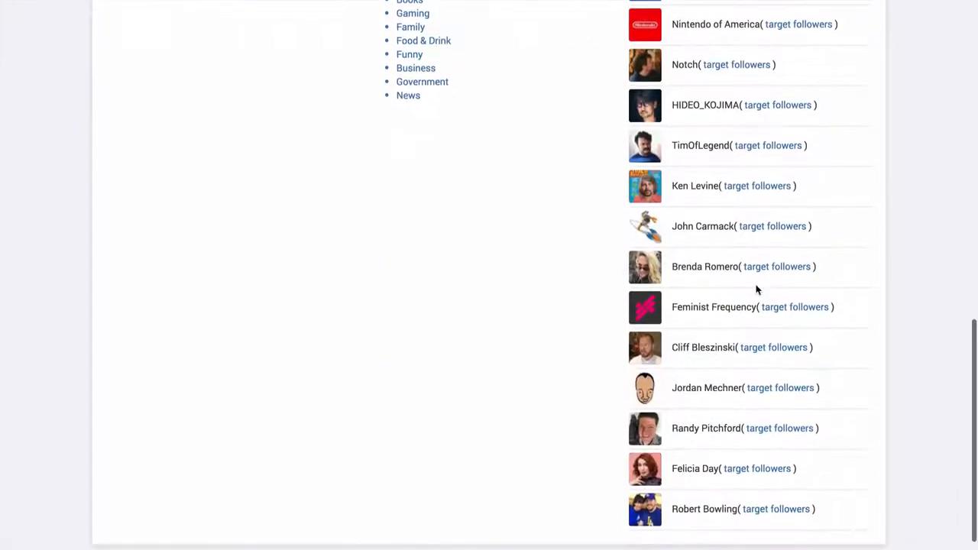
pyautogui.scroll(5, 756, 290)
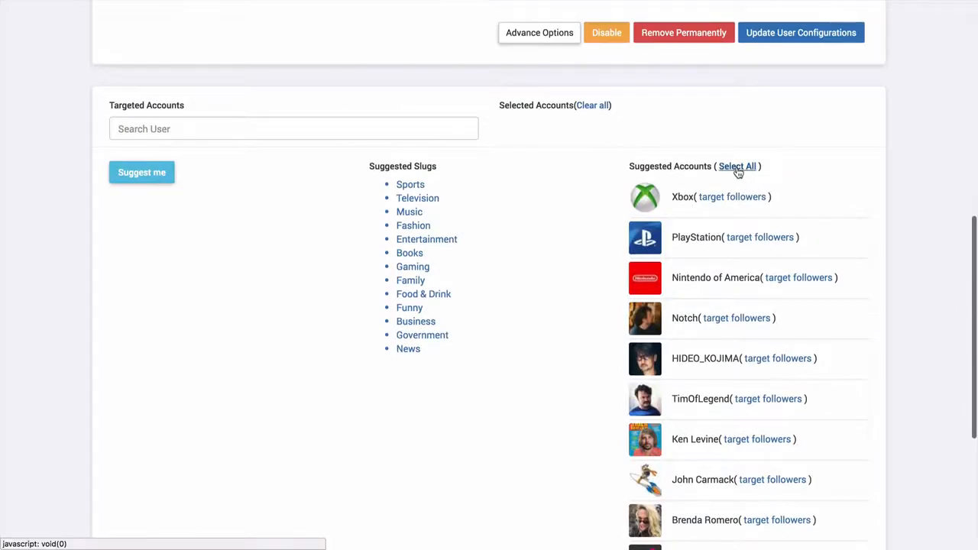
pyautogui.click(737, 166)
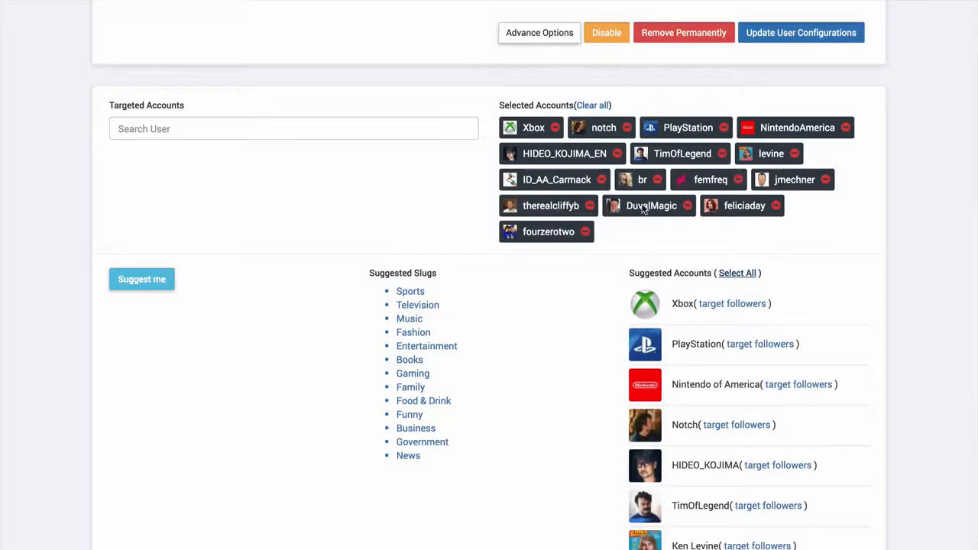
# - Open the advanced tweet filters and add the keyword "call of duty ww2"
pyautogui.scroll(3, 496, 216)
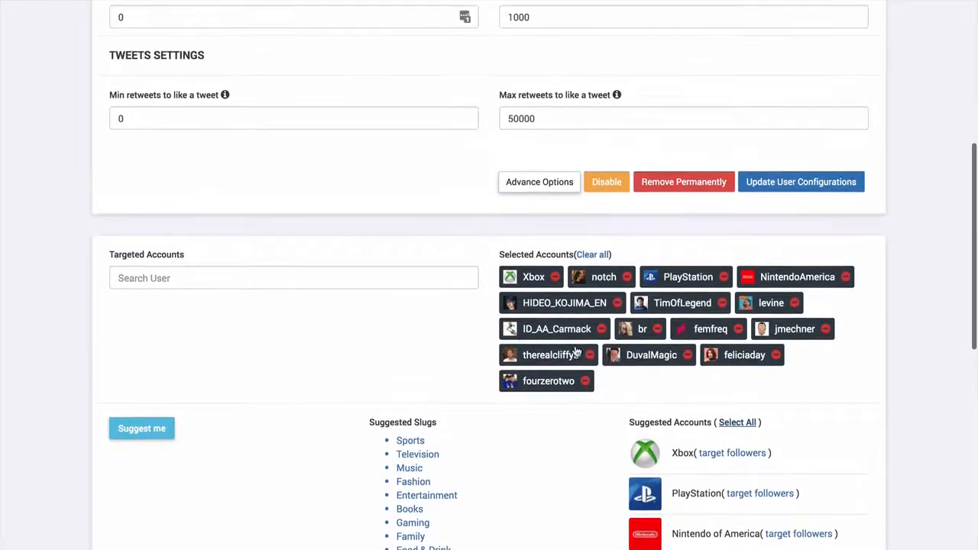
pyautogui.scroll(2, 502, 336)
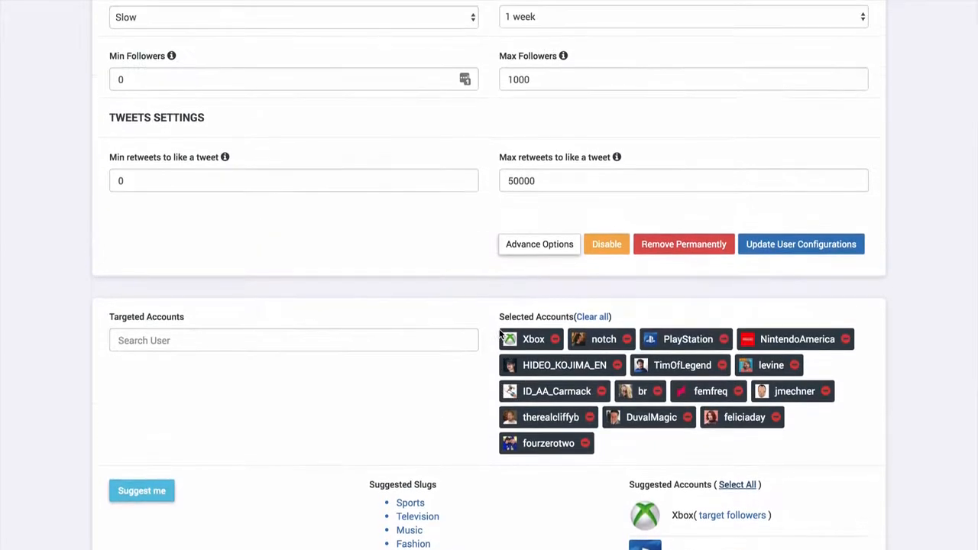
pyautogui.scroll(2, 475, 357)
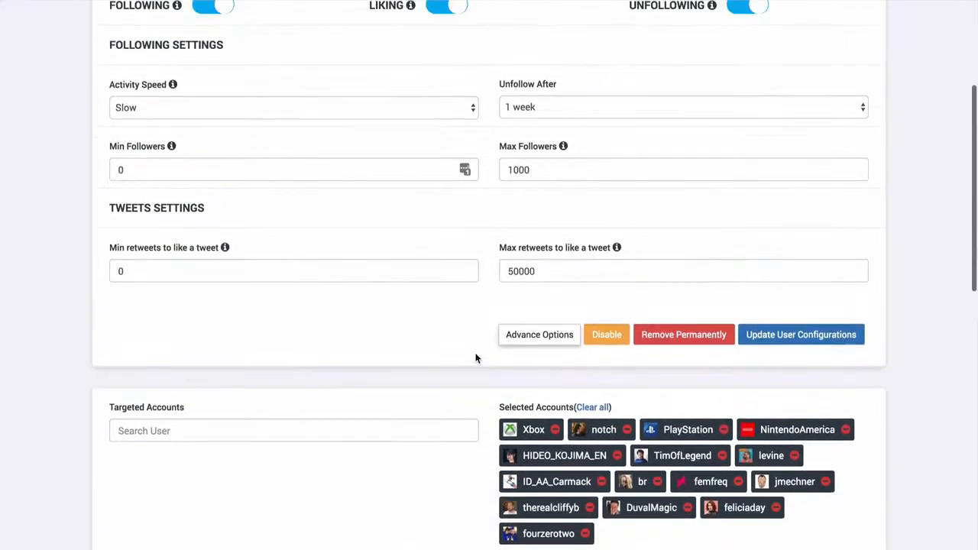
pyautogui.scroll(1, 476, 358)
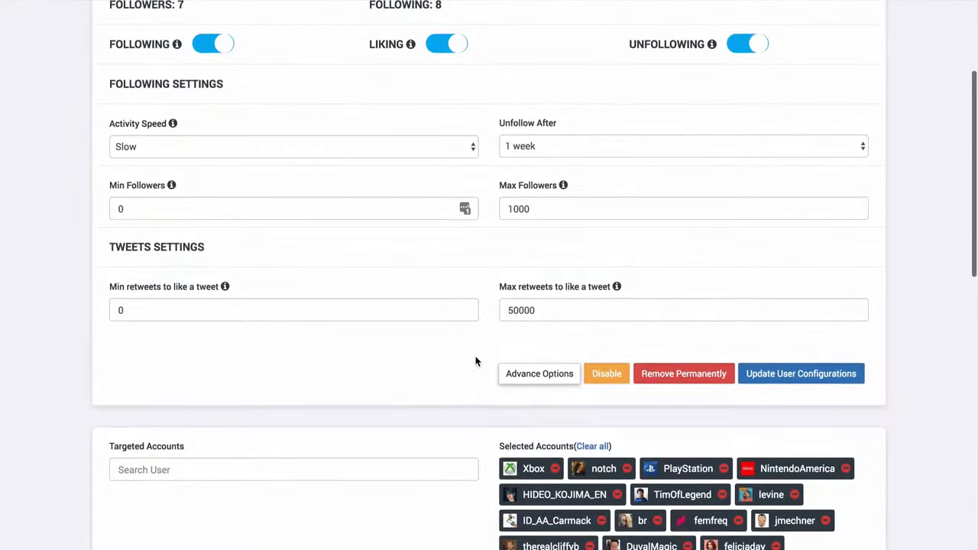
pyautogui.click(512, 373)
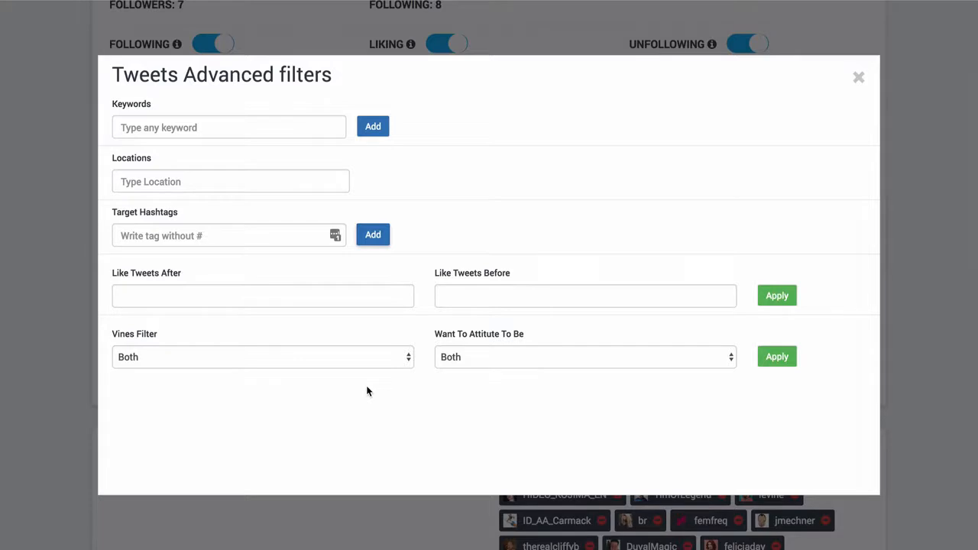
pyautogui.click(240, 126)
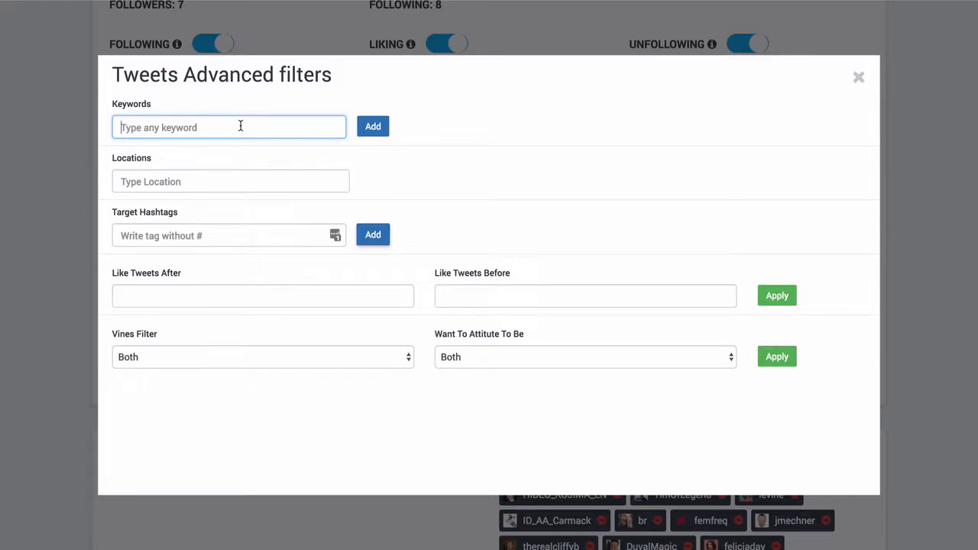
pyautogui.write('call of duty ')
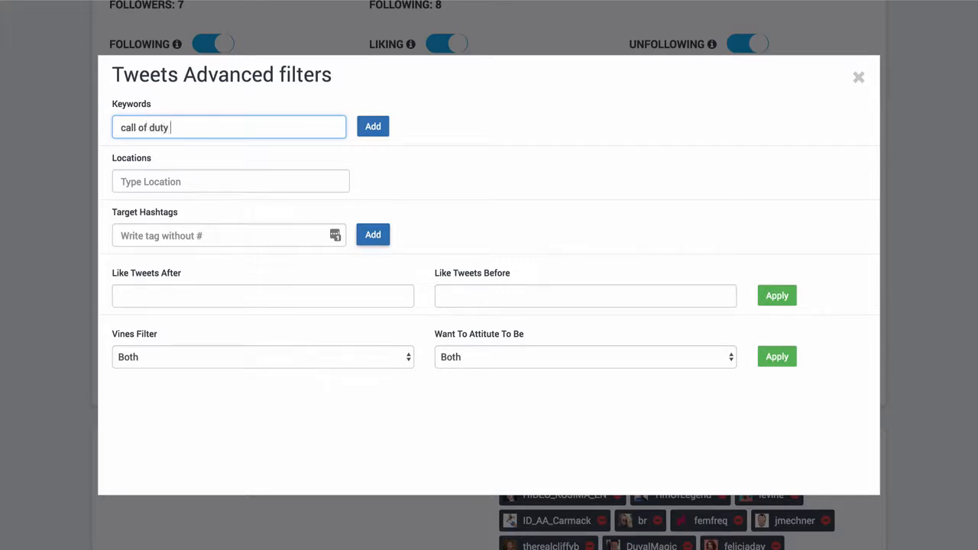
pyautogui.write('ww2')
pyautogui.click(374, 126)
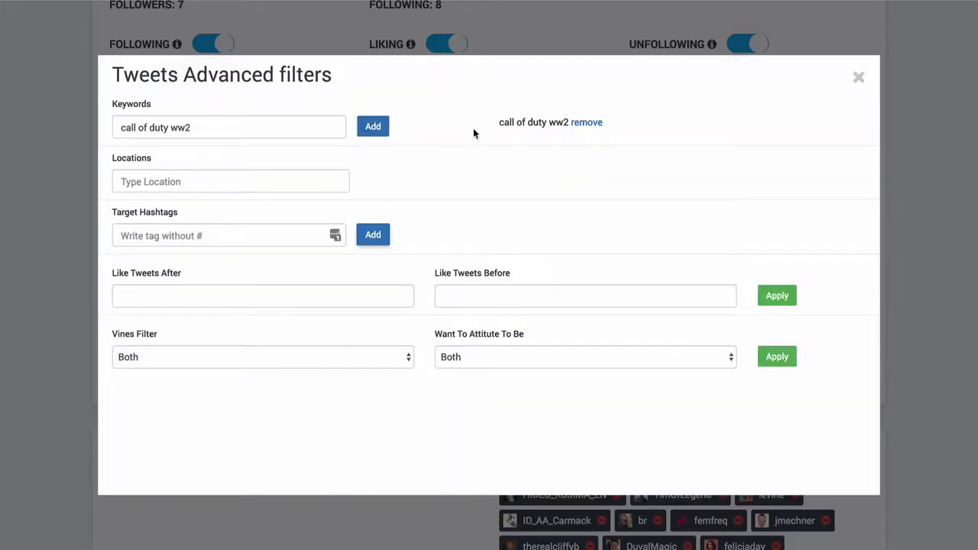
# - Search the filter locations for "indianapolis", target Indianapolis, IN, and remove that location target again
pyautogui.click(257, 181)
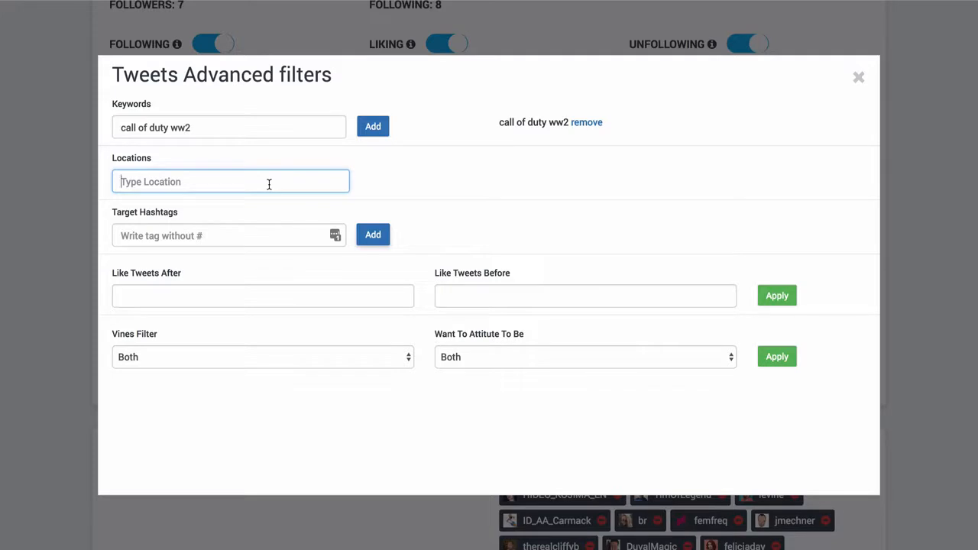
pyautogui.write('indianapolis')
pyautogui.press('Return')
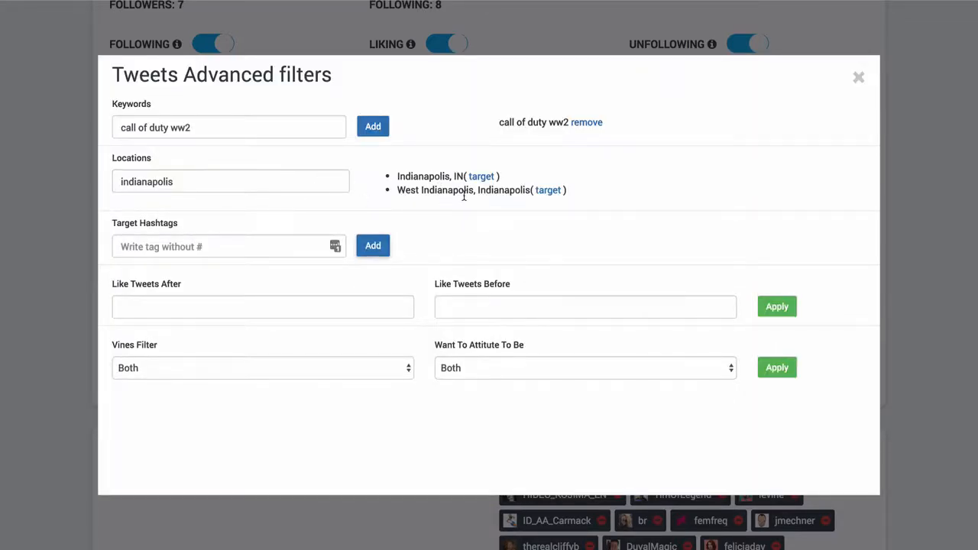
pyautogui.click(481, 177)
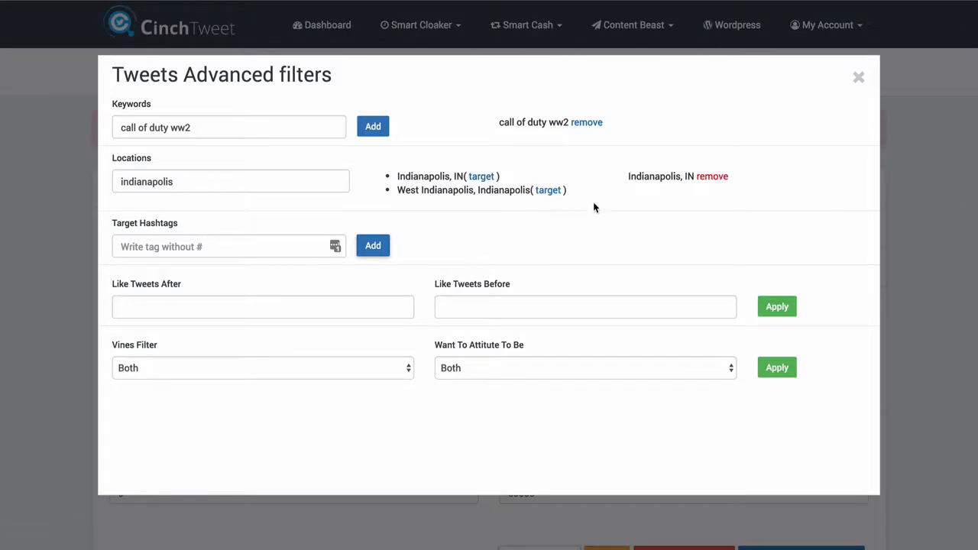
pyautogui.click(711, 177)
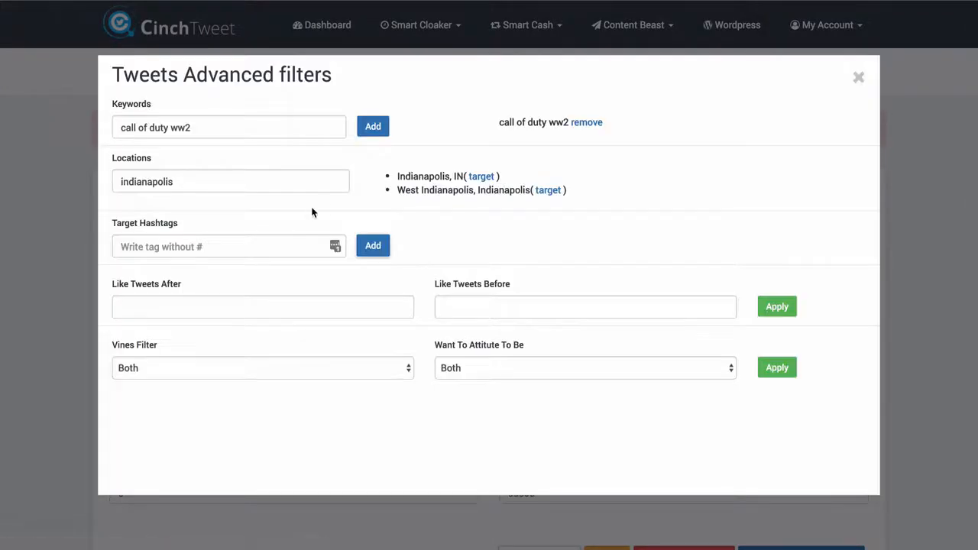
# - Clear the location search text and dismiss its suggested locations
pyautogui.doubleClick(262, 183)
pyautogui.press('BackSpace')
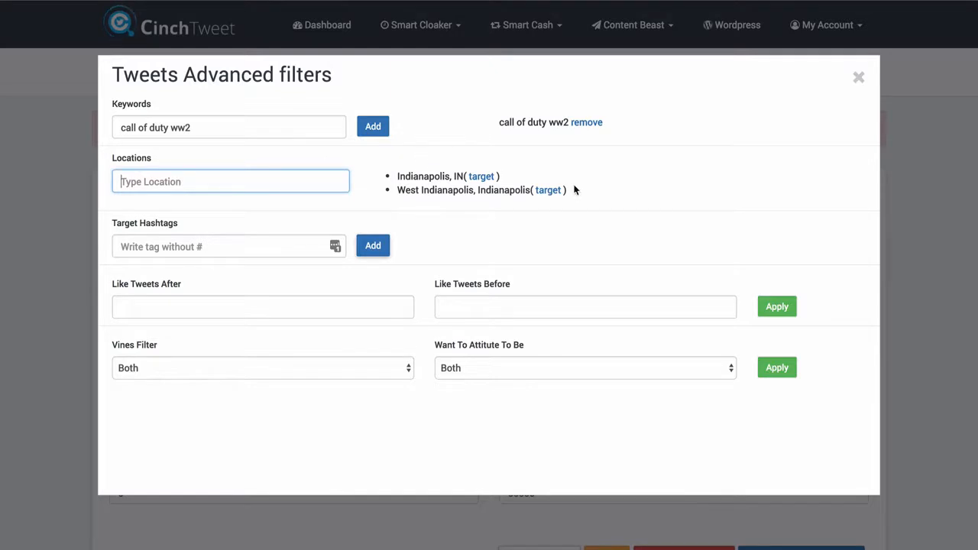
pyautogui.click(656, 193)
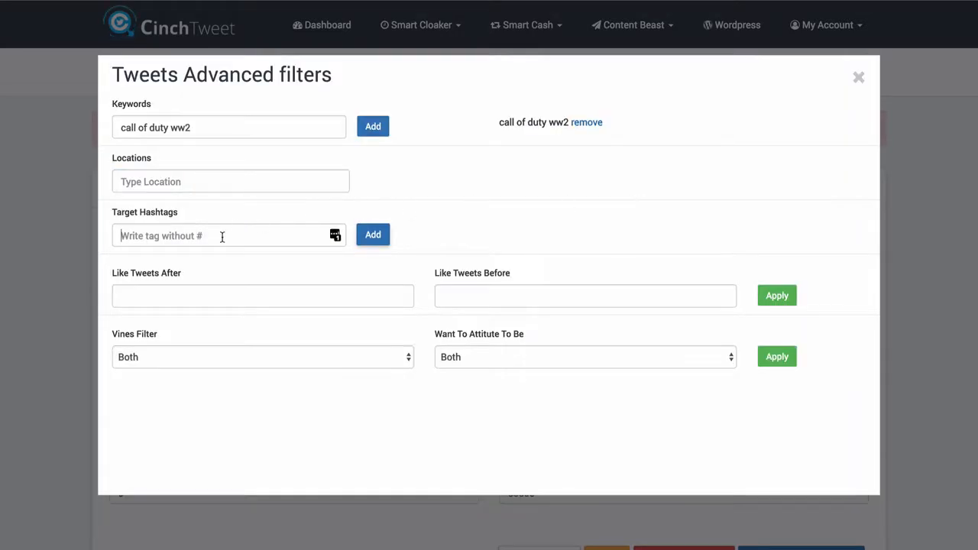
# - Add "callofdutyww2" as a target hashtag in the advanced tweet filters
pyautogui.click(221, 236)
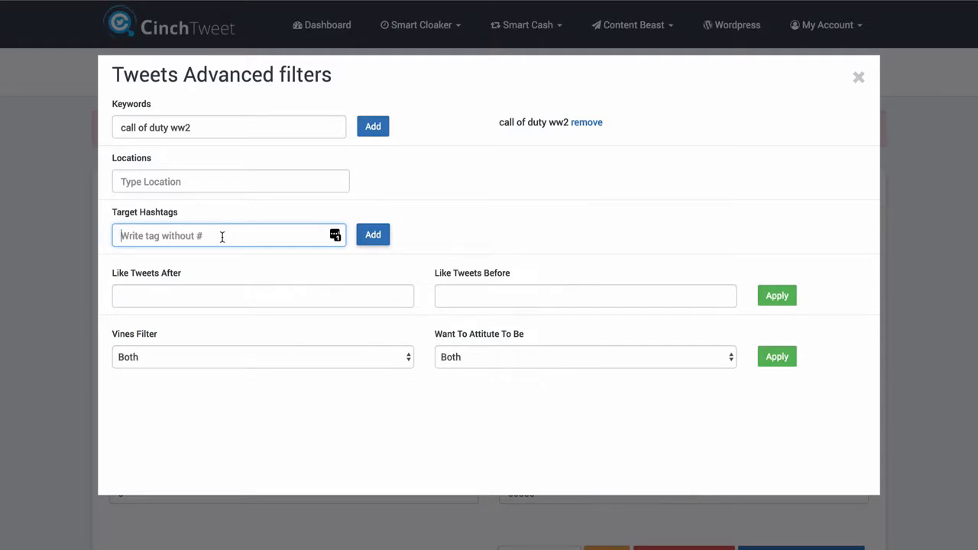
pyautogui.write('callofduty')
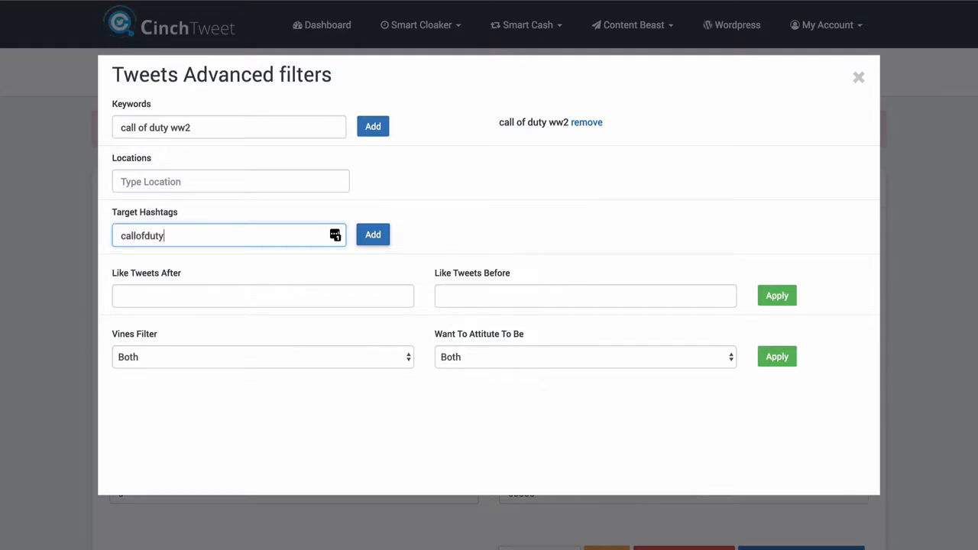
pyautogui.write('ww2')
pyautogui.click(374, 240)
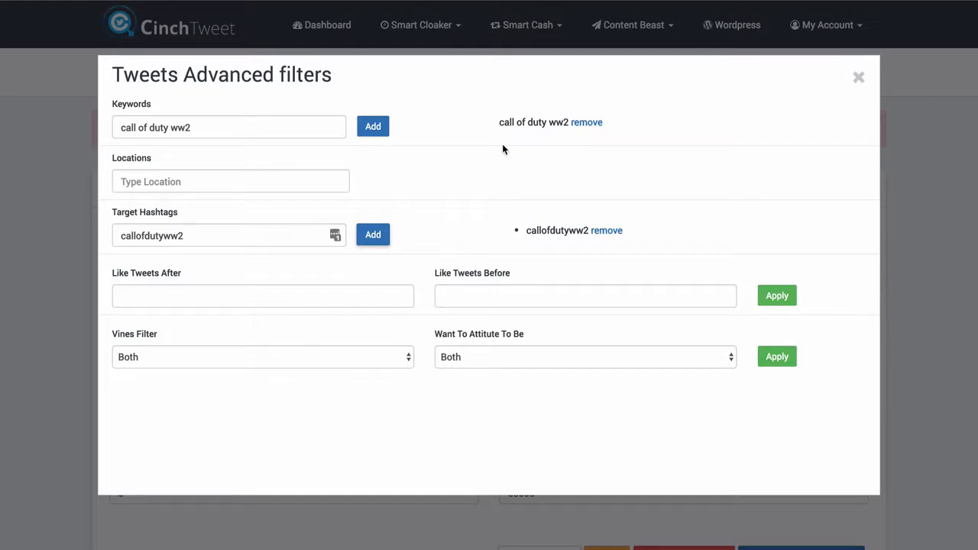
# - Limit liked tweets to those after 2017/11/01 and before 2017/11/30, and apply the date range
pyautogui.click(359, 296)
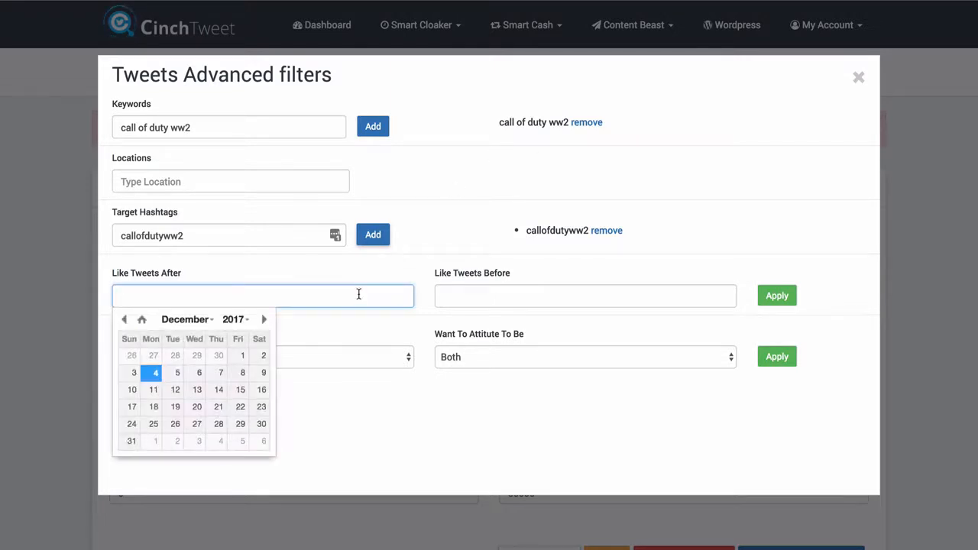
pyautogui.click(123, 320)
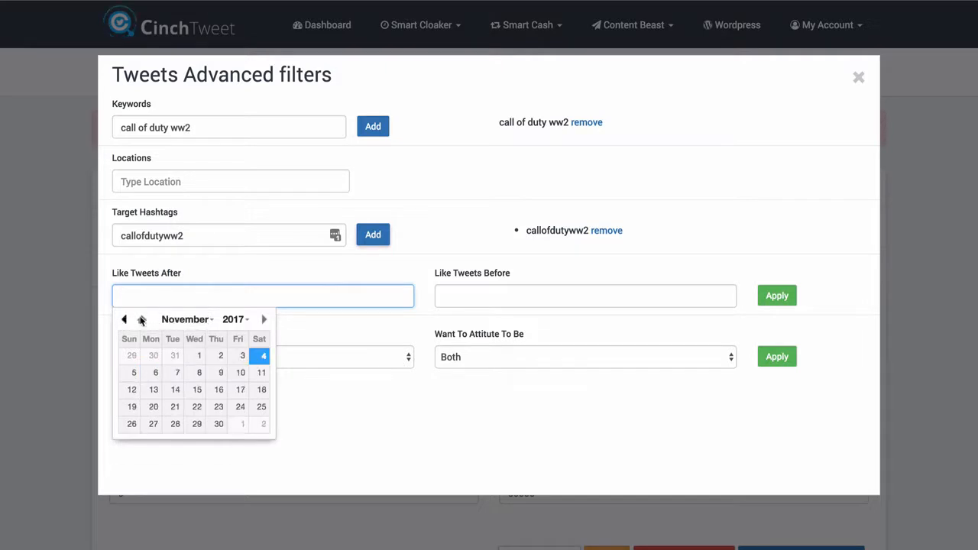
pyautogui.click(198, 356)
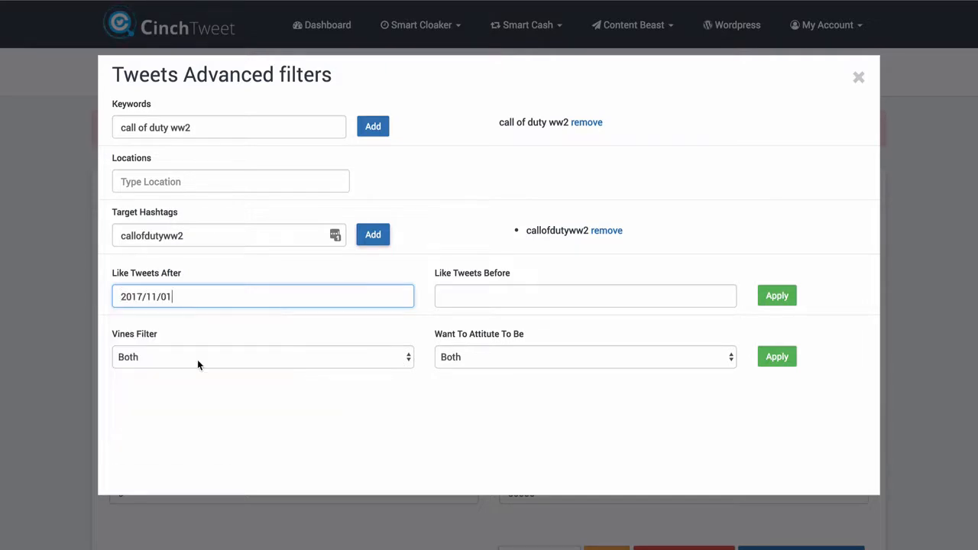
pyautogui.click(468, 305)
pyautogui.click(446, 319)
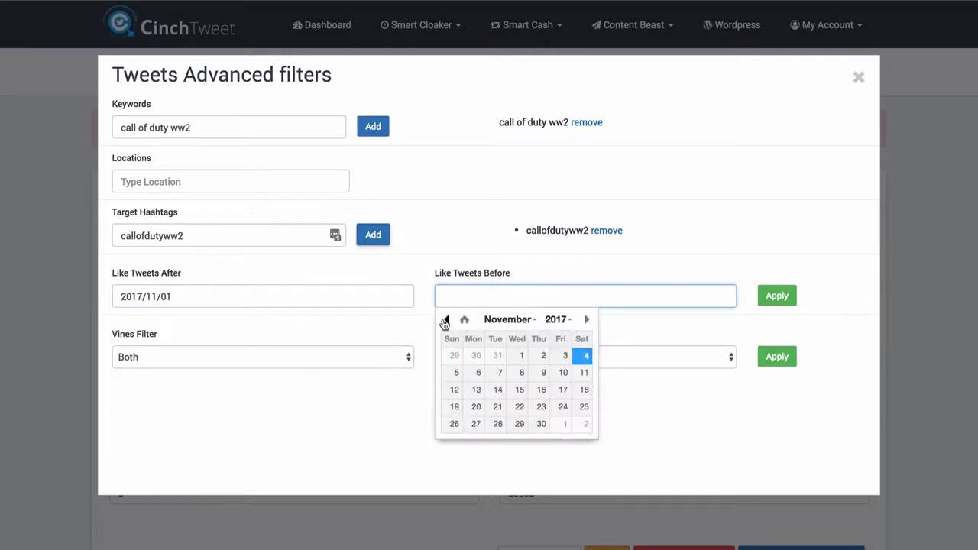
pyautogui.click(540, 424)
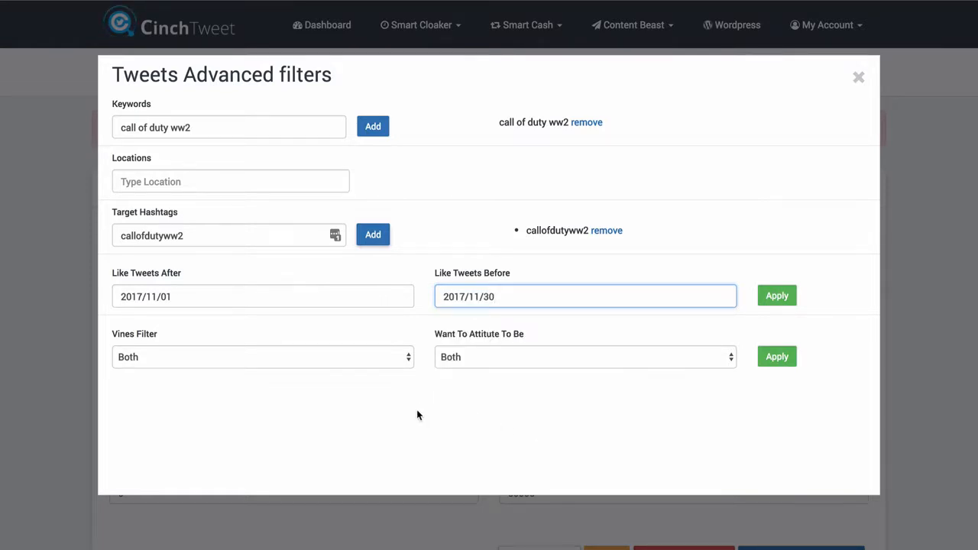
pyautogui.click(777, 296)
pyautogui.press('Return')
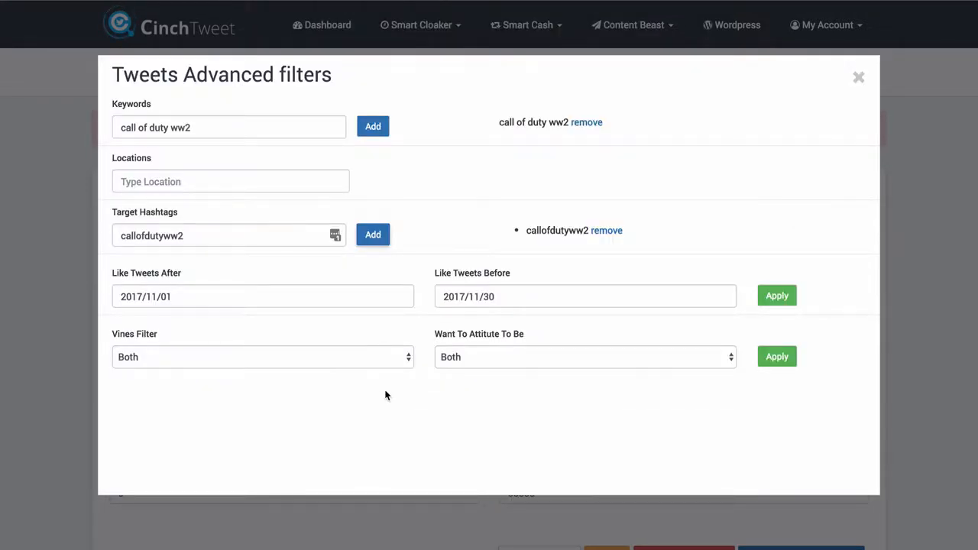
# - Keep the Vines filter at Both, set the wanted attitude to Positive, apply these filters and close the advanced filters
pyautogui.click(298, 355)
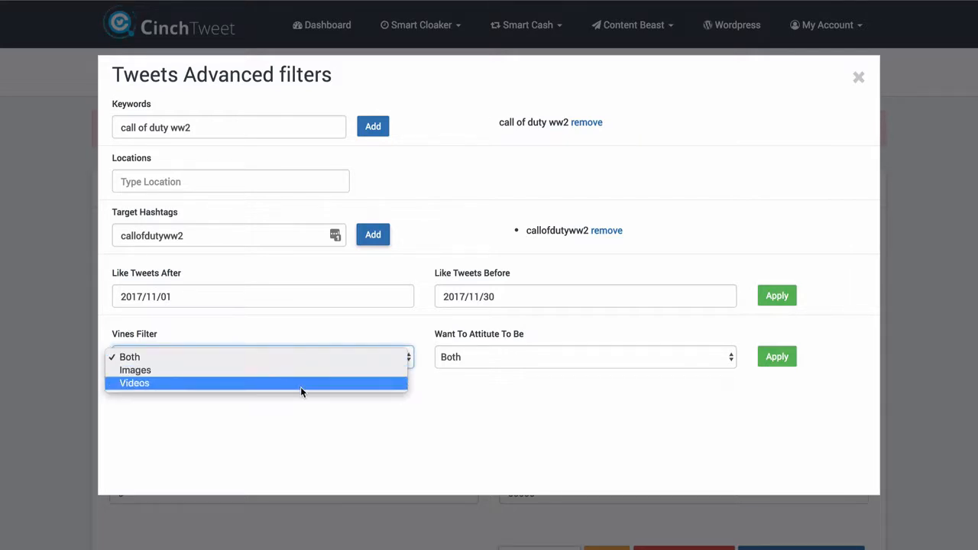
pyautogui.click(308, 359)
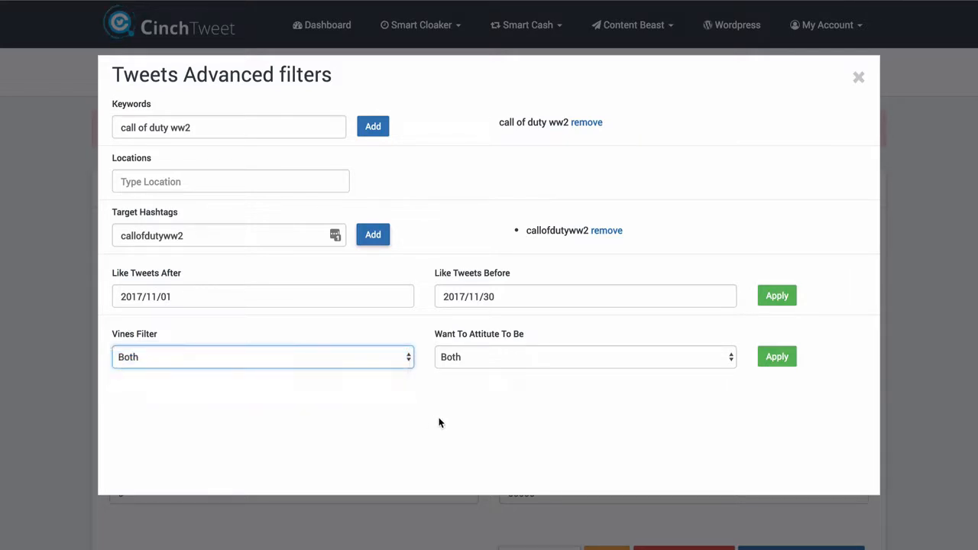
pyautogui.click(552, 357)
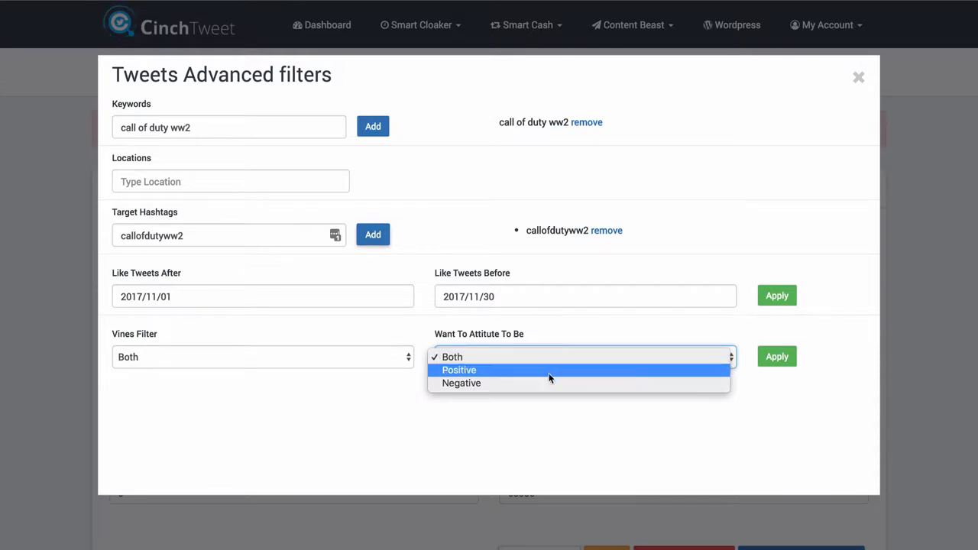
pyautogui.click(539, 370)
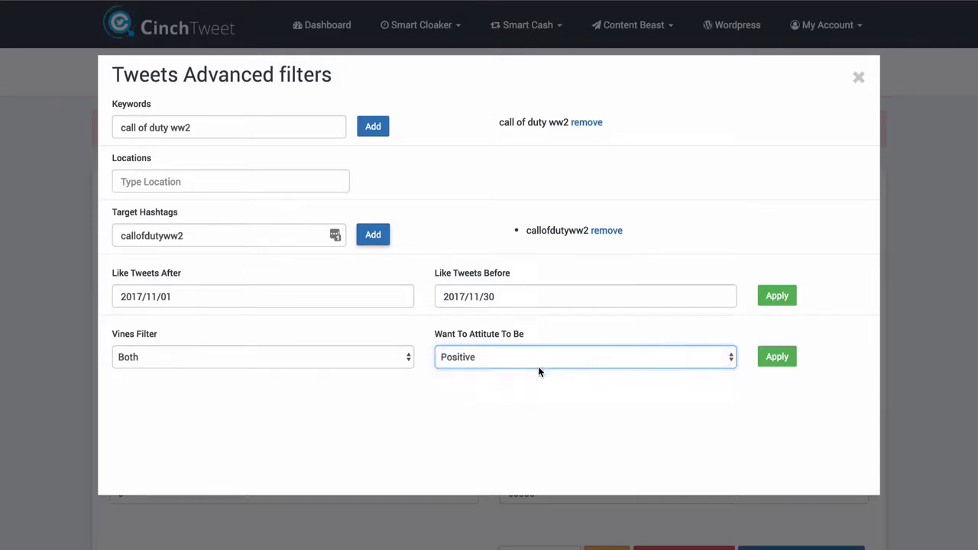
pyautogui.click(773, 356)
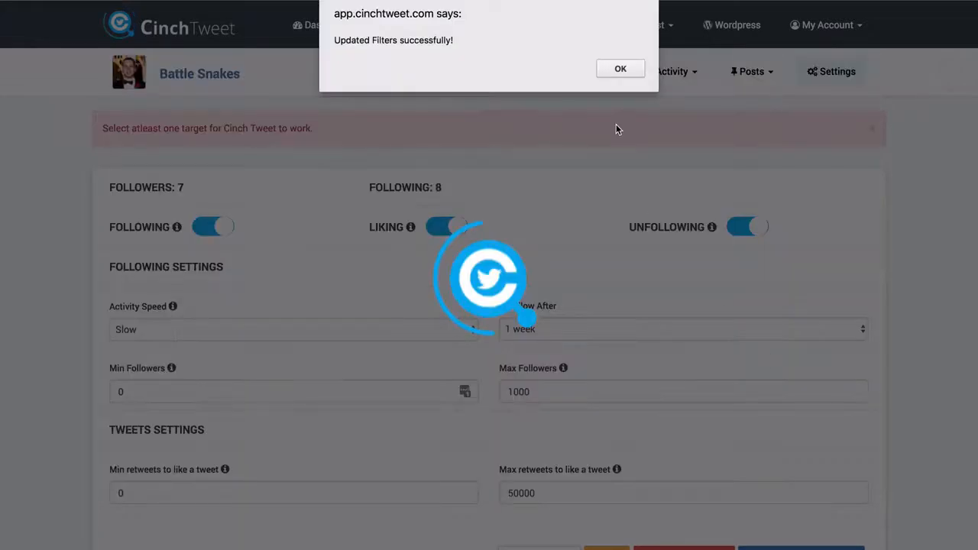
pyautogui.press('Return')
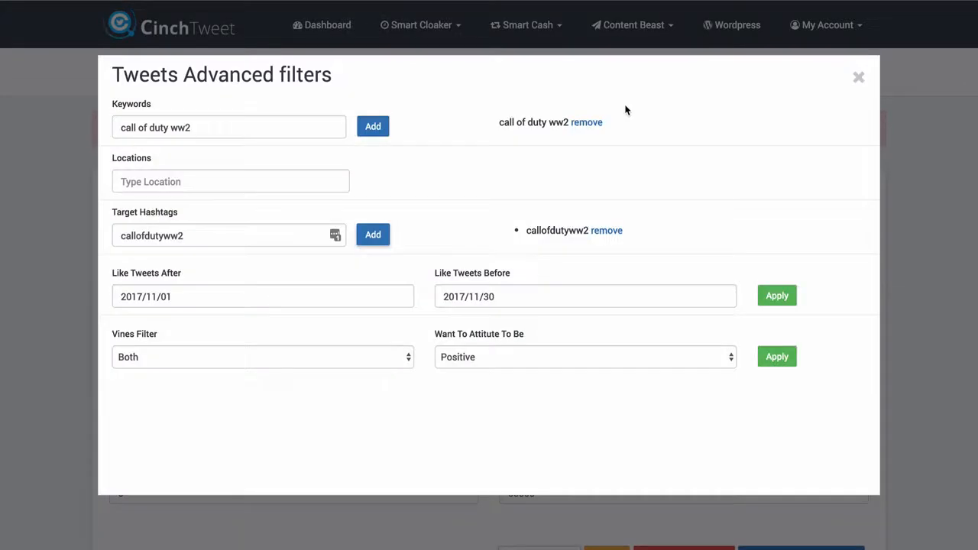
pyautogui.click(857, 79)
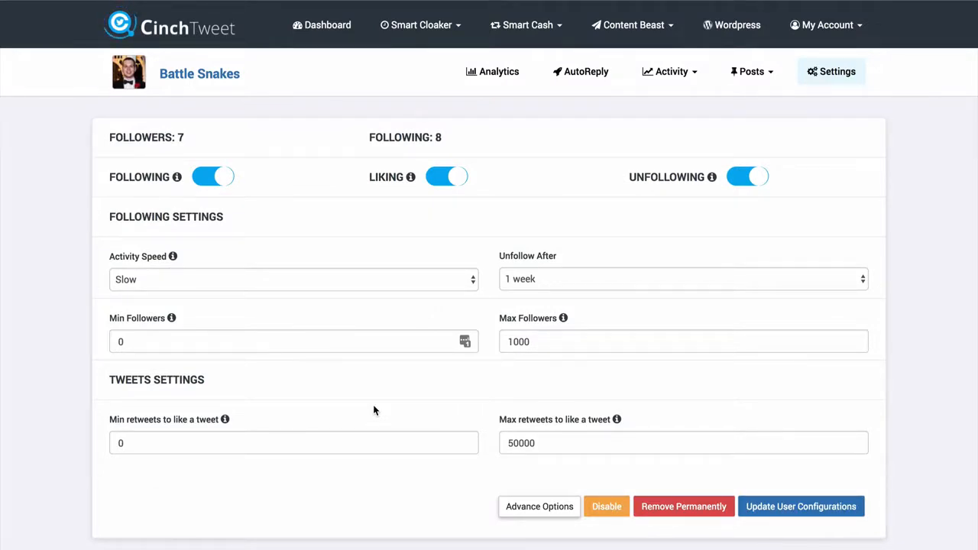
pyautogui.scroll(-3, 374, 413)
pyautogui.scroll(2, 382, 270)
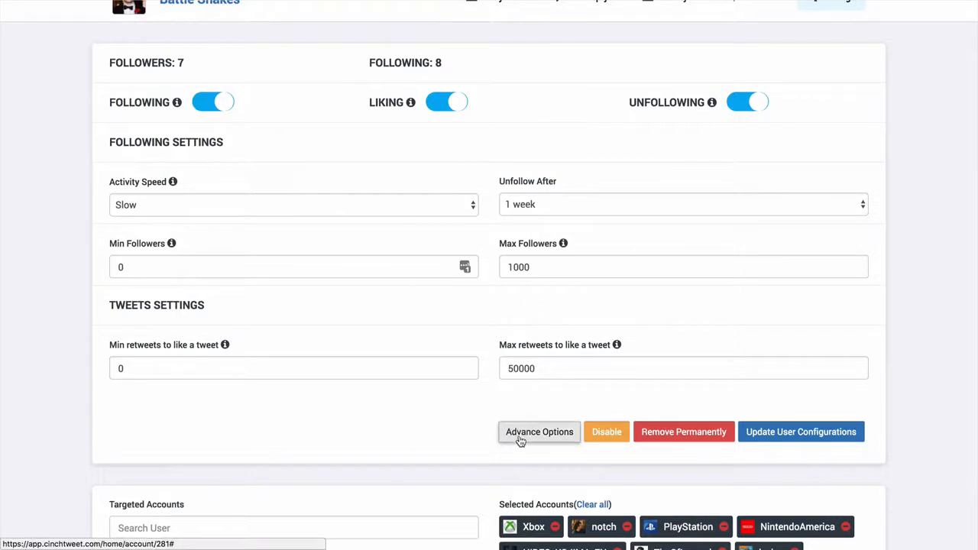
pyautogui.scroll(-3, 411, 458)
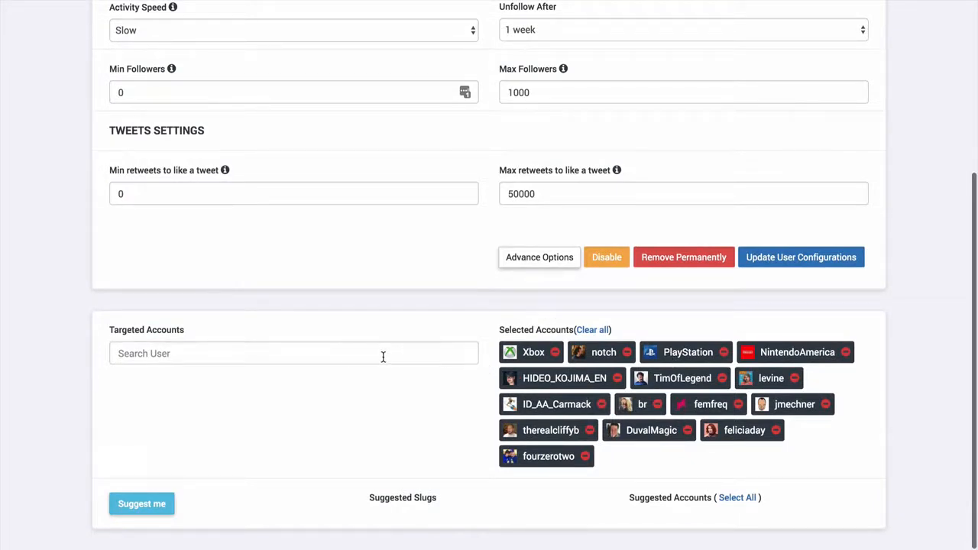
pyautogui.scroll(5, 425, 338)
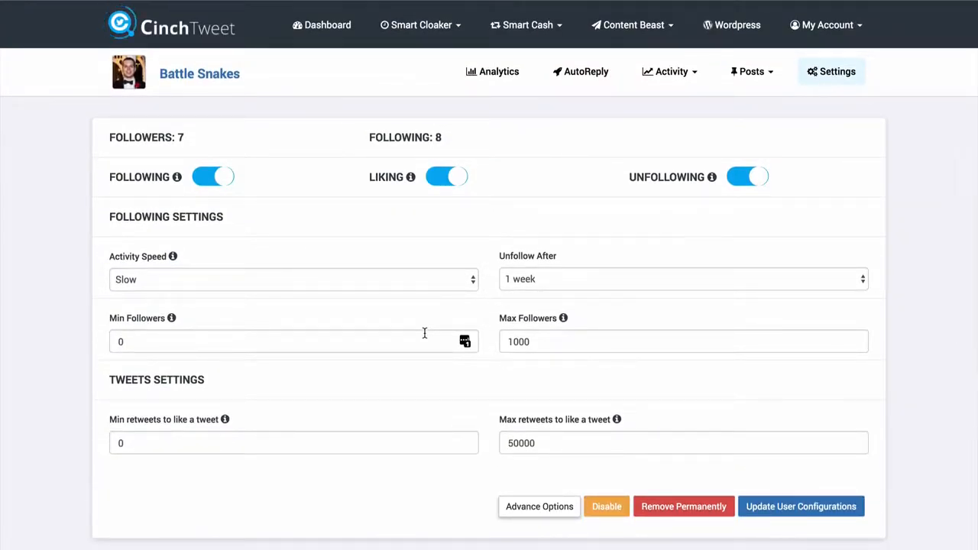
# - Open the form for a new tweet and switch its Schedule Later option on and off again
pyautogui.click(747, 76)
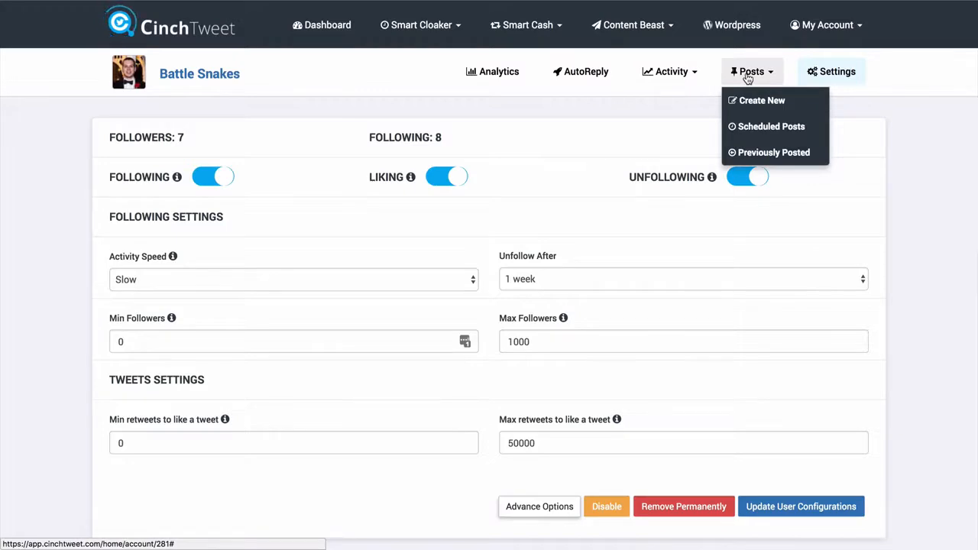
pyautogui.click(760, 107)
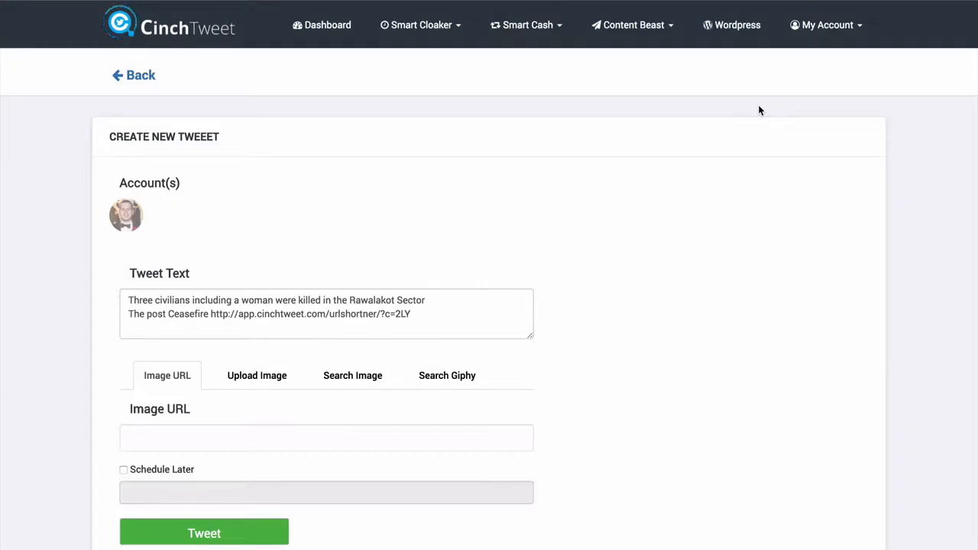
pyautogui.scroll(-1, 579, 373)
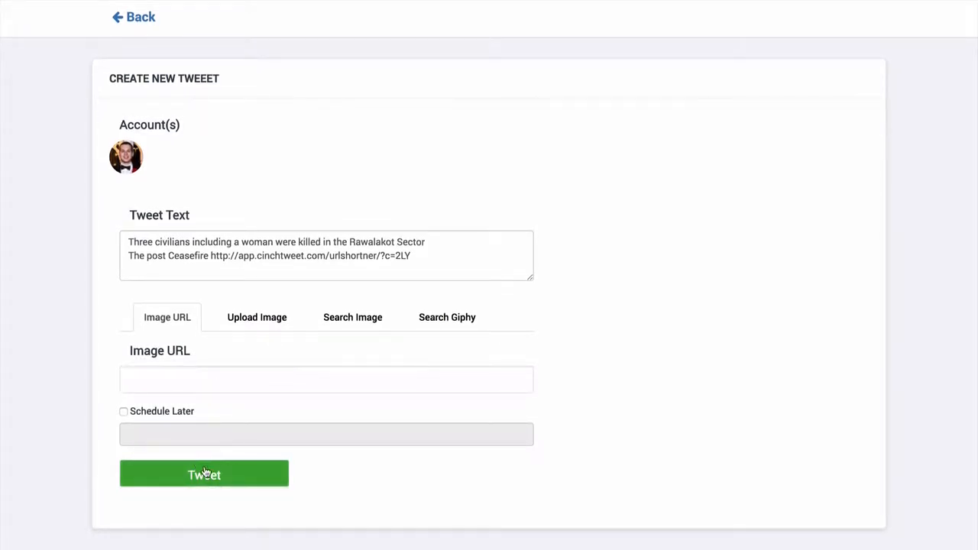
pyautogui.click(124, 411)
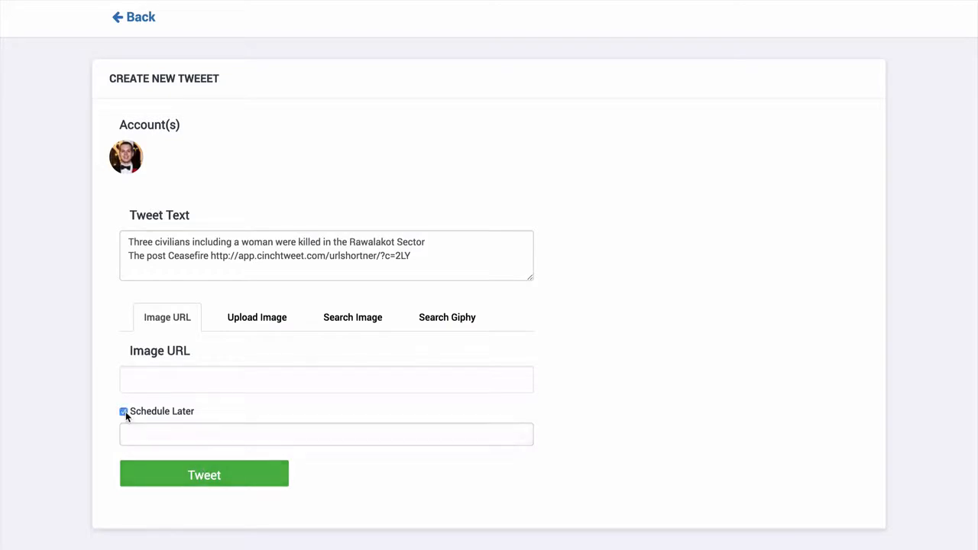
pyautogui.click(124, 410)
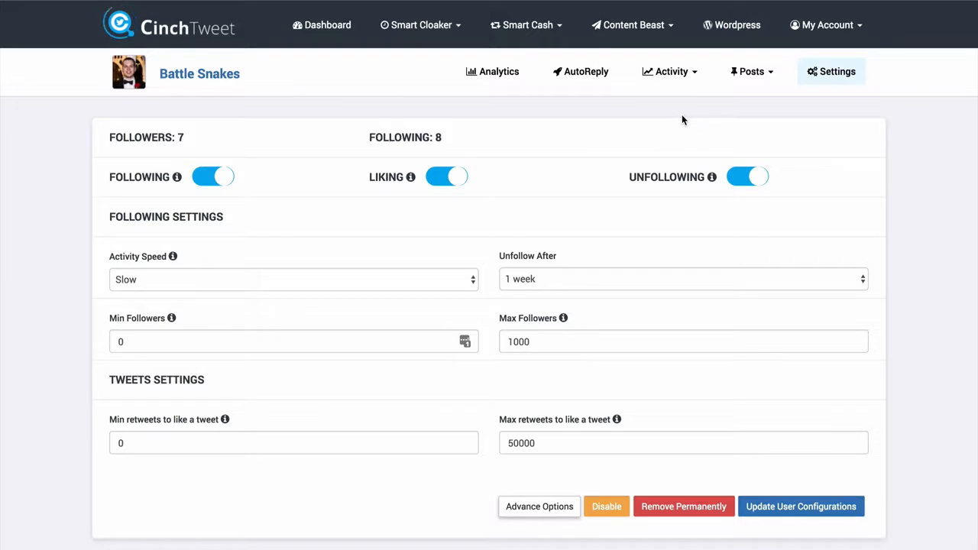
pyautogui.click(751, 72)
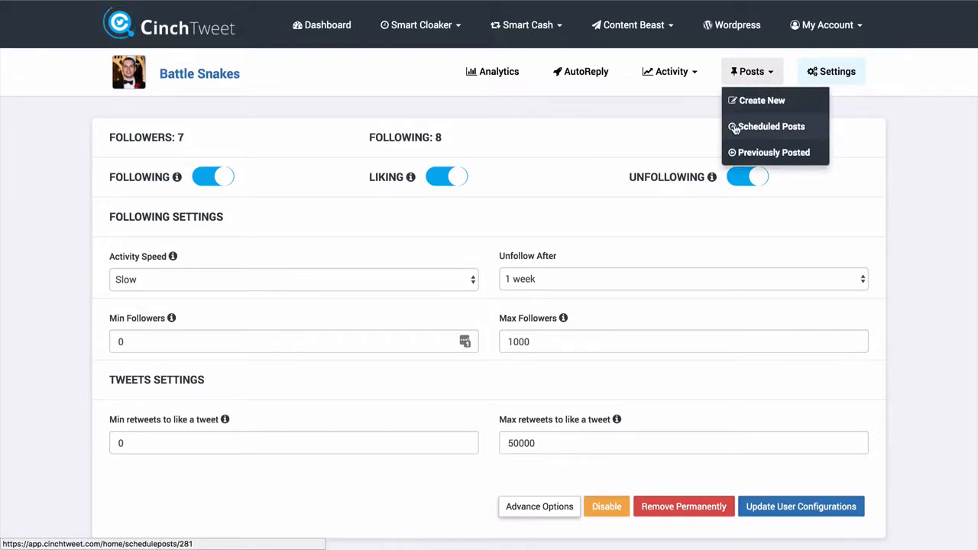
pyautogui.click(693, 115)
pyautogui.click(690, 76)
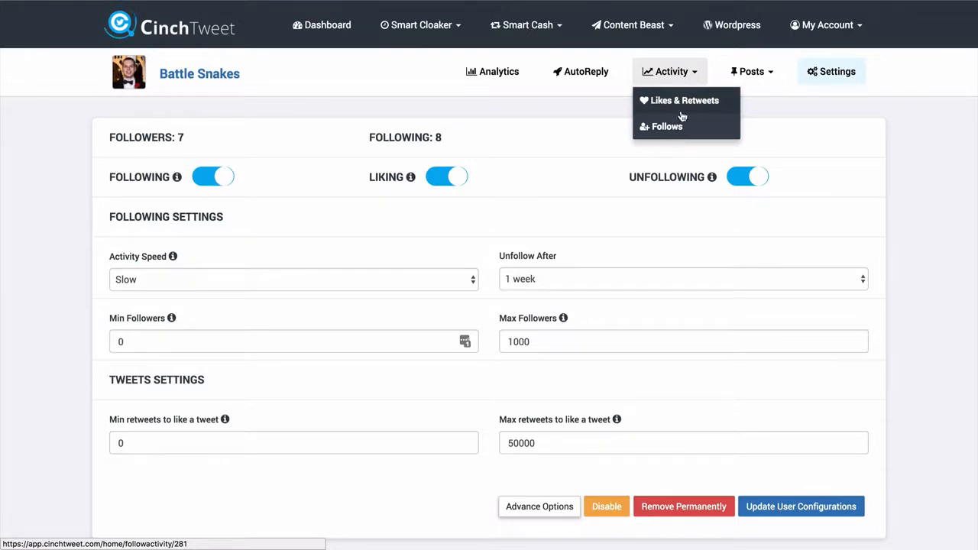
# - Open the auto-reply settings for new followers and place the cursor in the greeting message
pyautogui.click(597, 76)
pyautogui.click(371, 274)
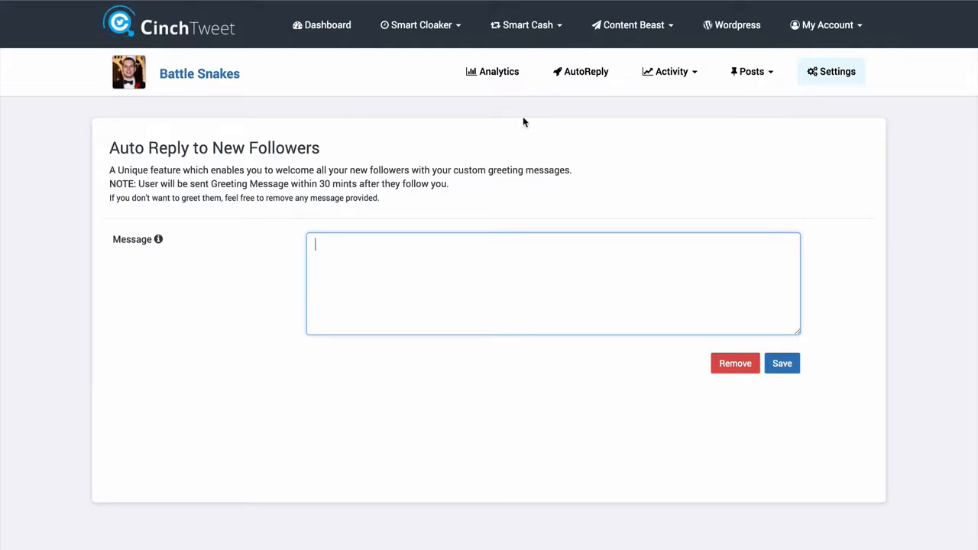
# - Open the Battle Snakes account analytics and examine the followers and followings chart and the daily summaries
pyautogui.click(500, 81)
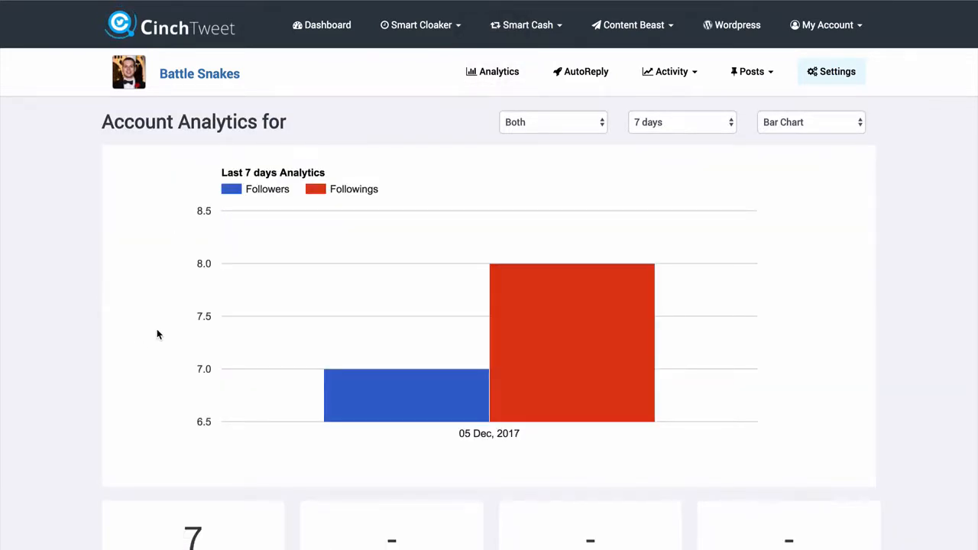
pyautogui.scroll(-3, 156, 331)
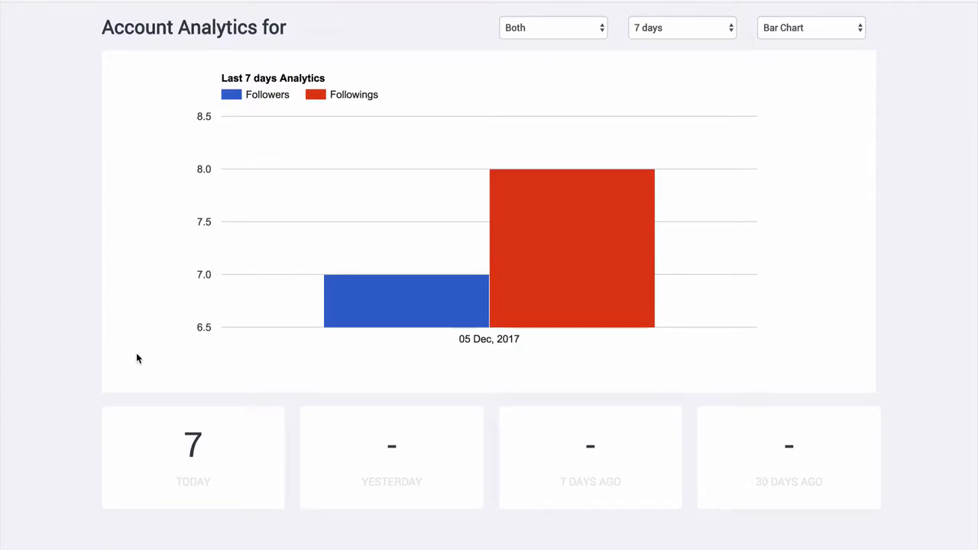
pyautogui.scroll(3, 136, 352)
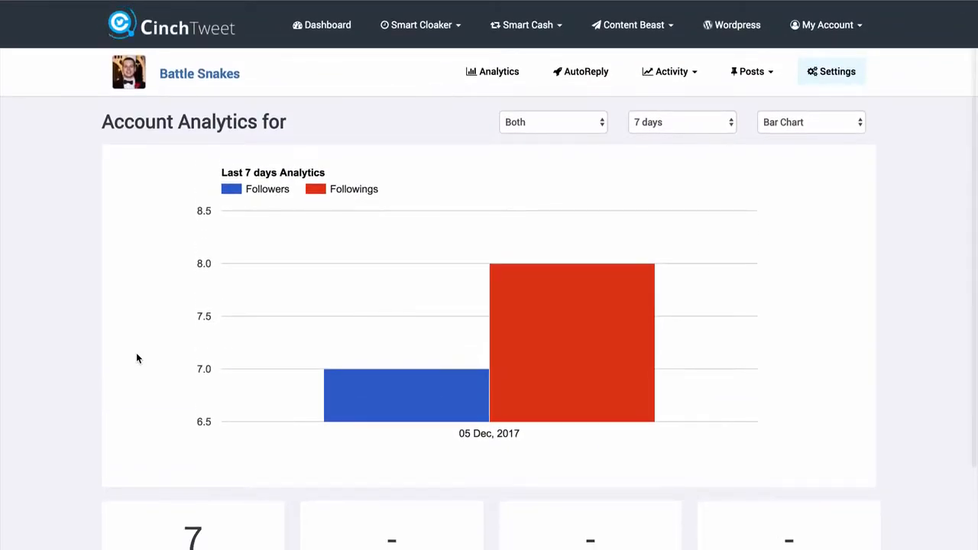